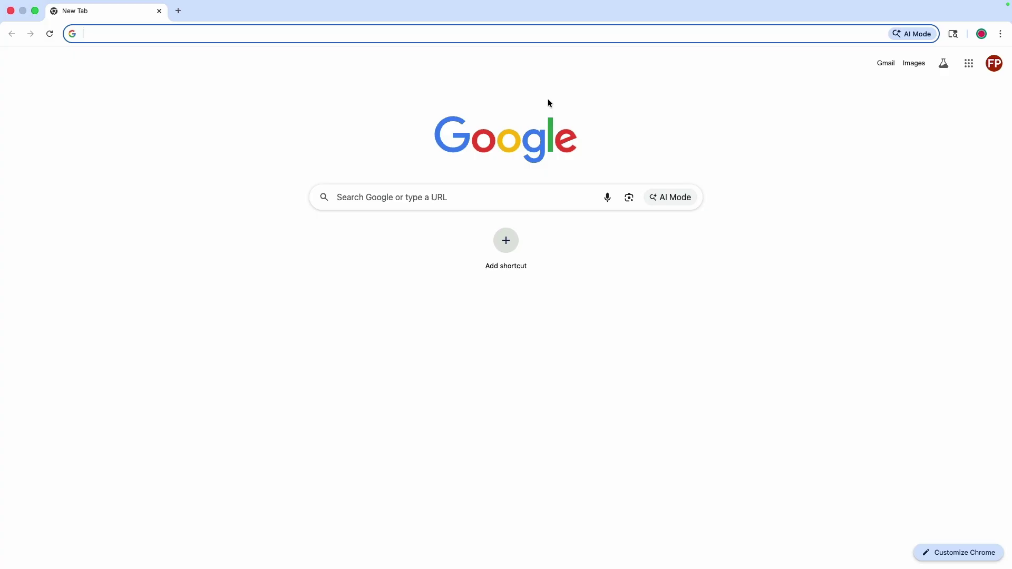
Go to docs.ridesheet.org to load the RideSheet documentation home page.
{"action": "type", "text": "docs.r"}
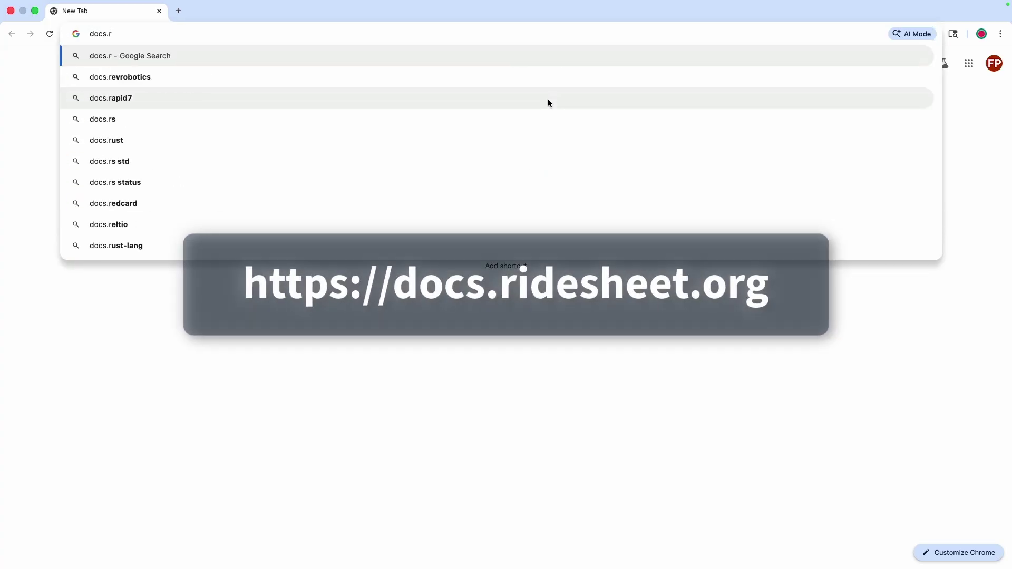
{"action": "type", "text": "idesheet"}
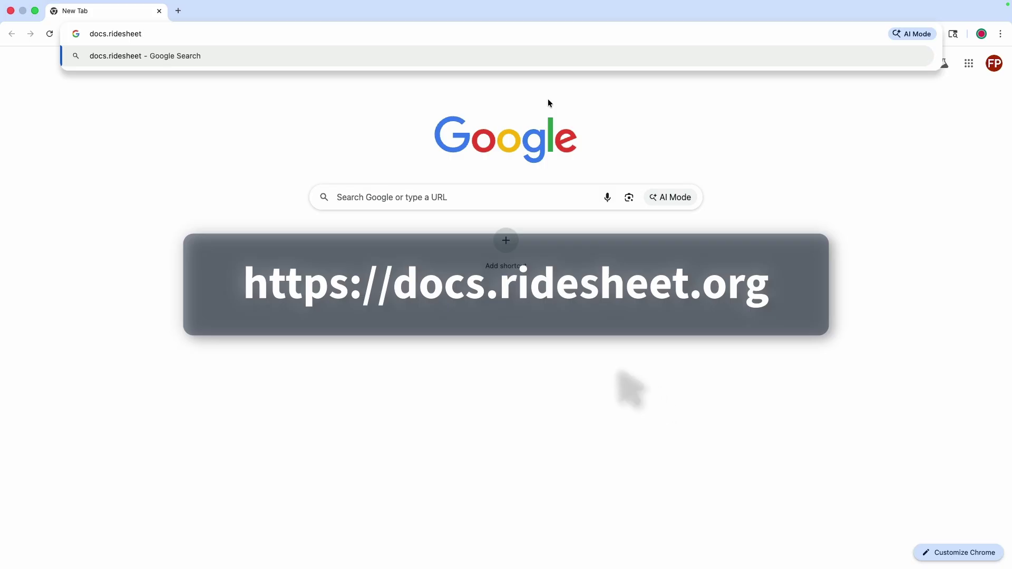
{"action": "type", "text": ".org"}
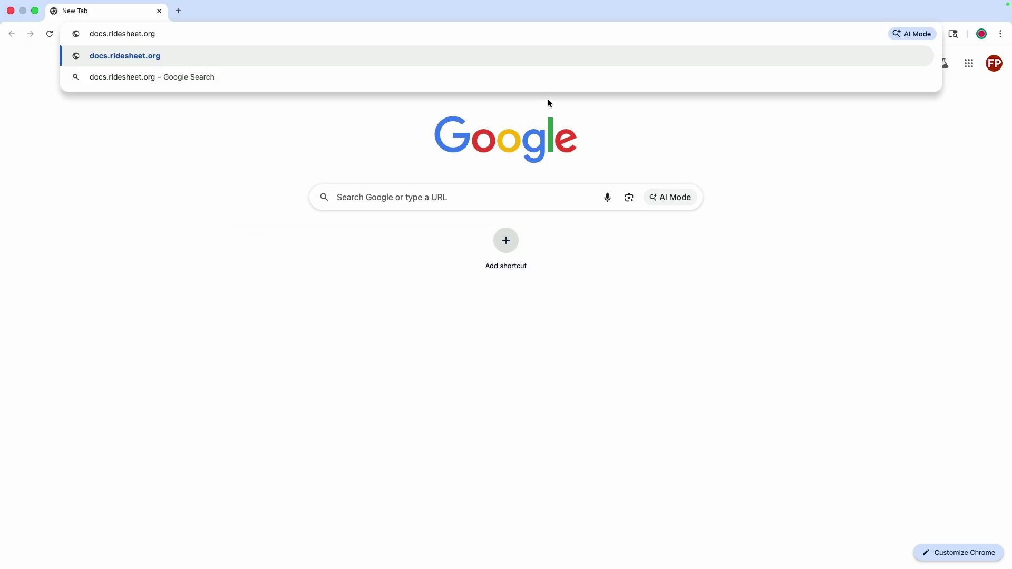
{"action": "key", "text": "Return"}
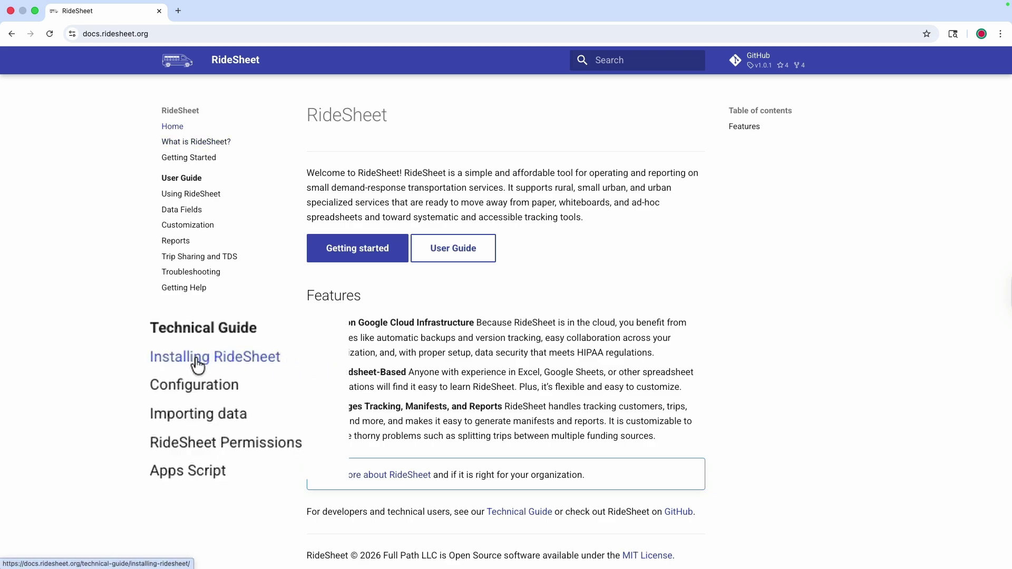
From the Installing RideSheet guide, follow the 'public RideSheet template' link to the Public Sample spreadsheet.
{"action": "left_click", "coordinate": [186, 323]}
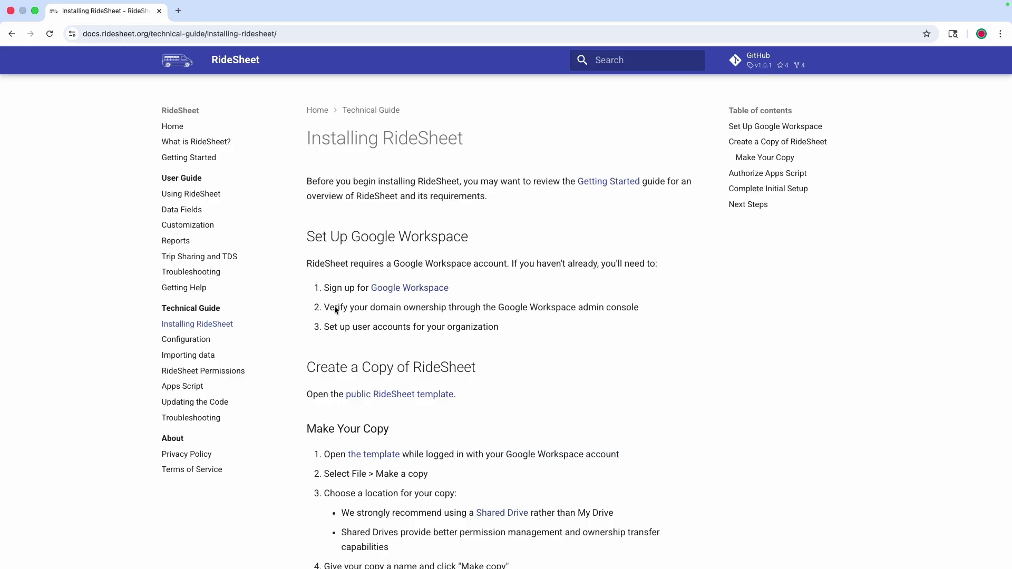
{"action": "scroll", "coordinate": [594, 391], "scroll_direction": "down", "scroll_amount": 3}
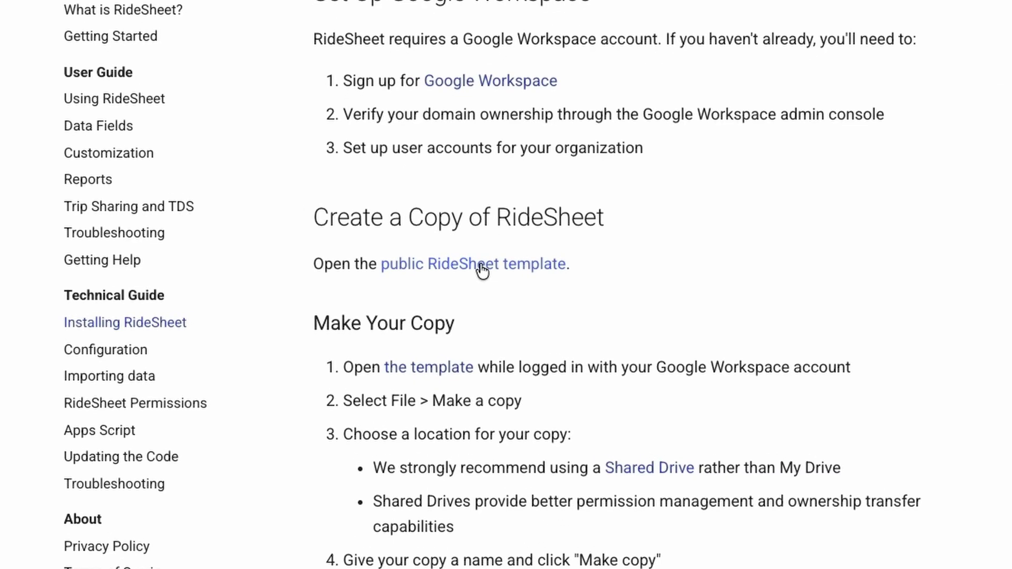
{"action": "left_click", "coordinate": [483, 266]}
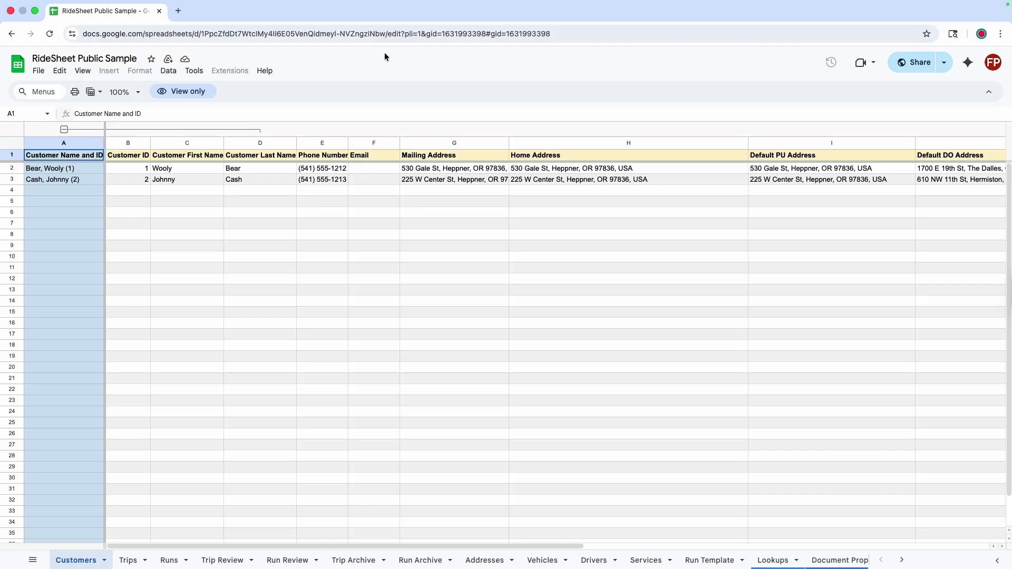
Start a copy of the Public Sample via File > Make a copy, naming it 'My RideSheet Test'.
{"action": "left_click", "coordinate": [40, 71]}
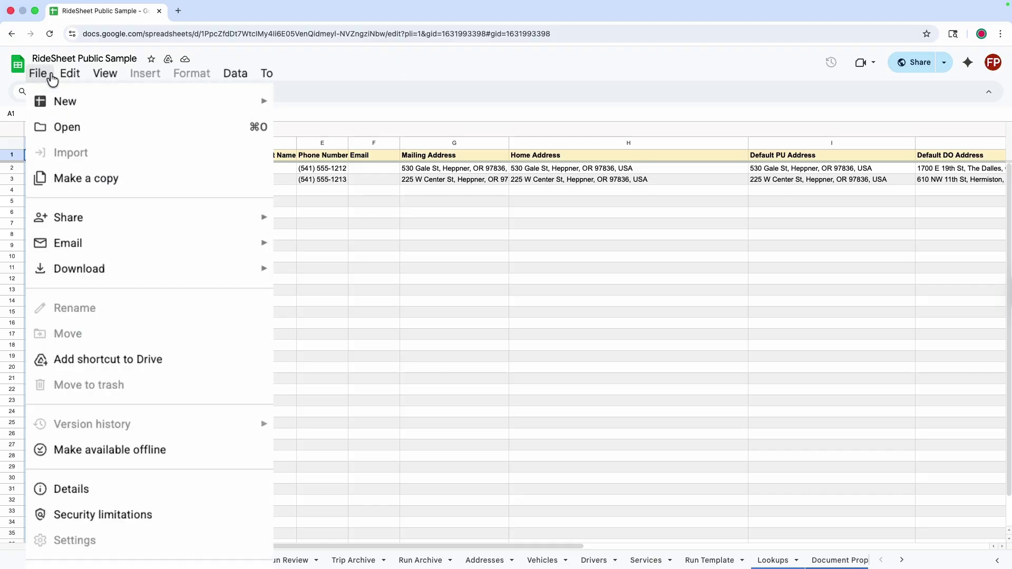
{"action": "left_click", "coordinate": [57, 178]}
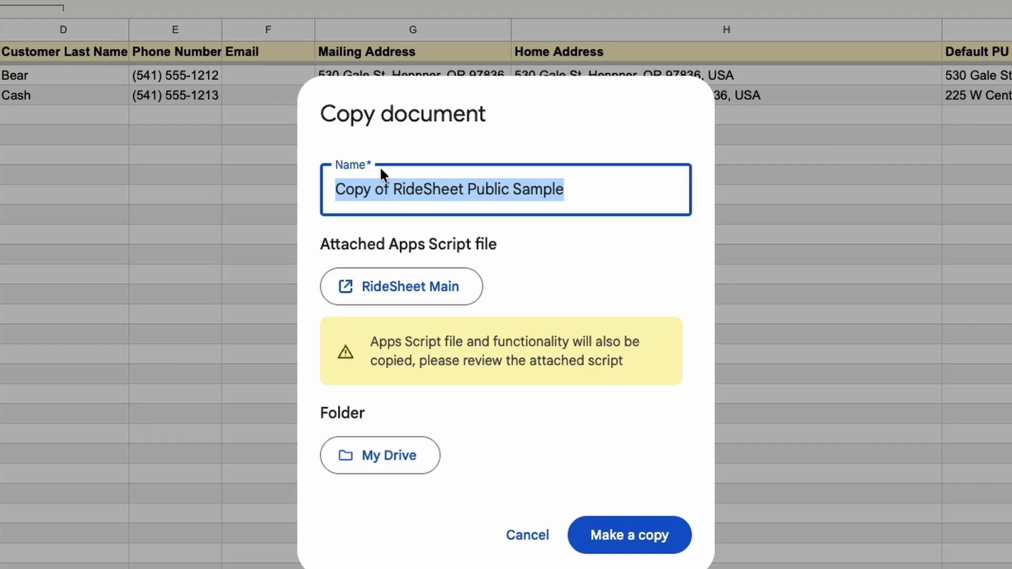
{"action": "type", "text": "My "}
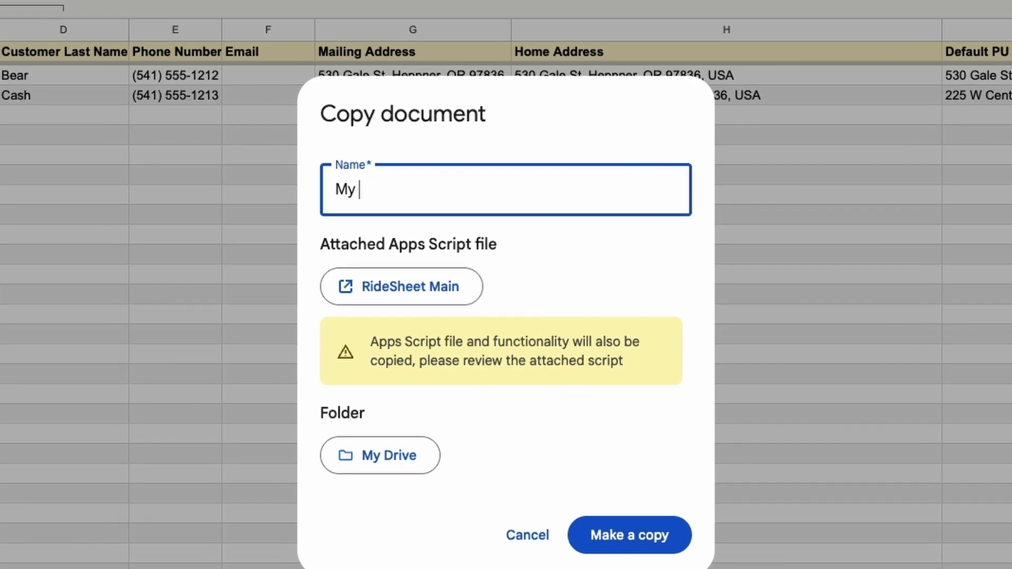
{"action": "type", "text": "RideSheet"}
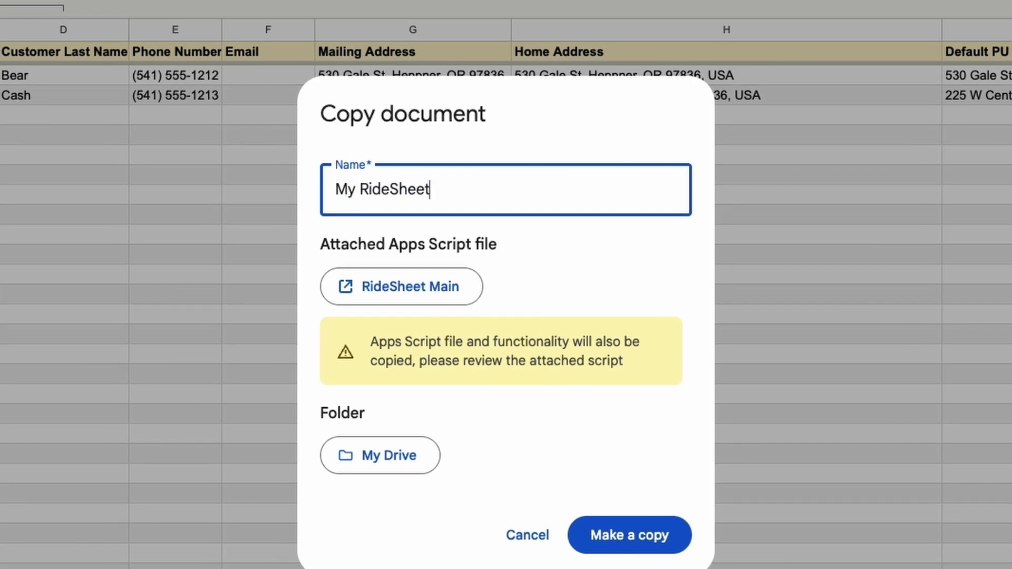
{"action": "type", "text": " Test"}
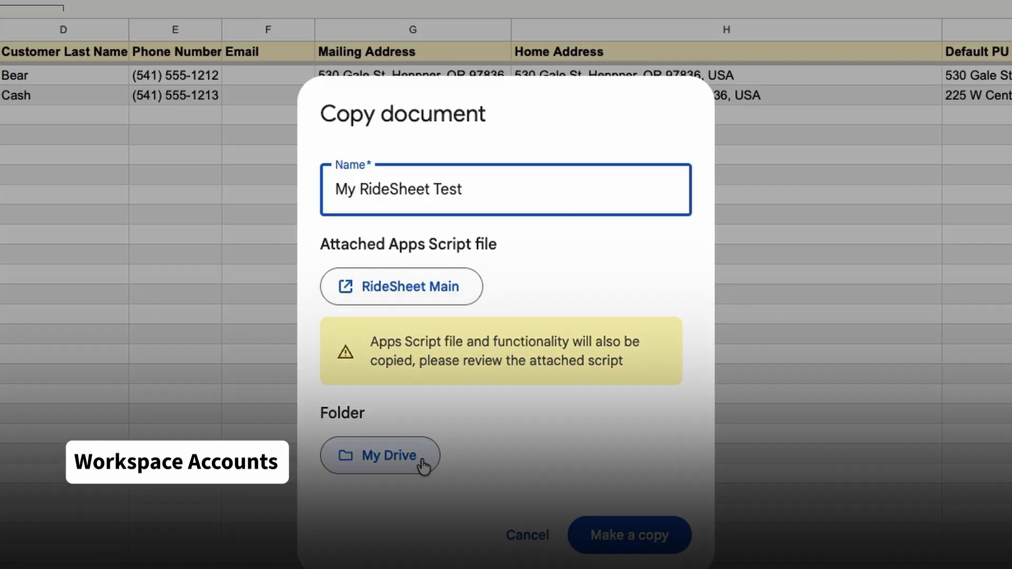
Create 'My RideSheet Folder' in My Drive, choose it as the location, and make the copy.
{"action": "left_click", "coordinate": [393, 457]}
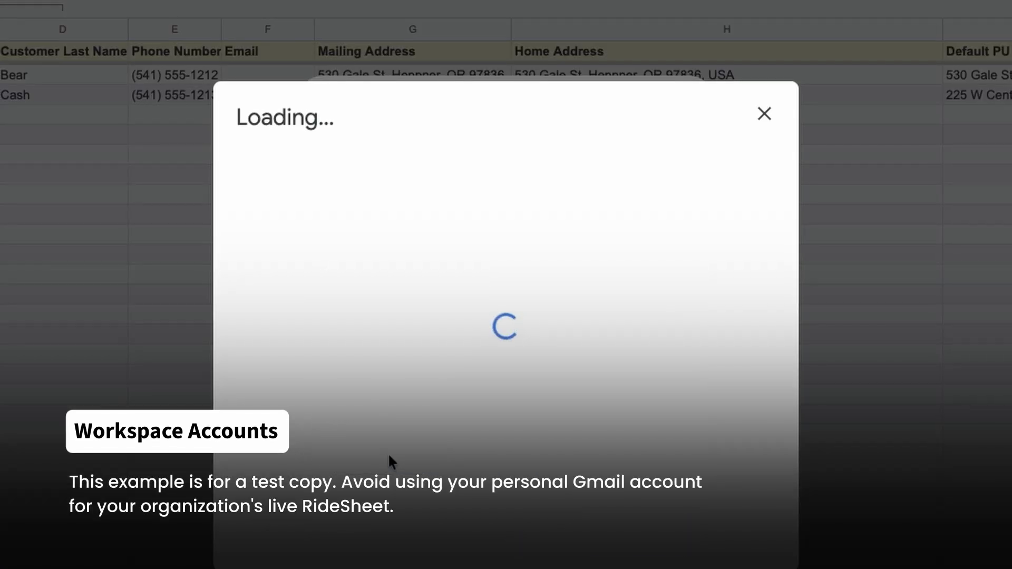
{"action": "mouse_move", "coordinate": [689, 165]}
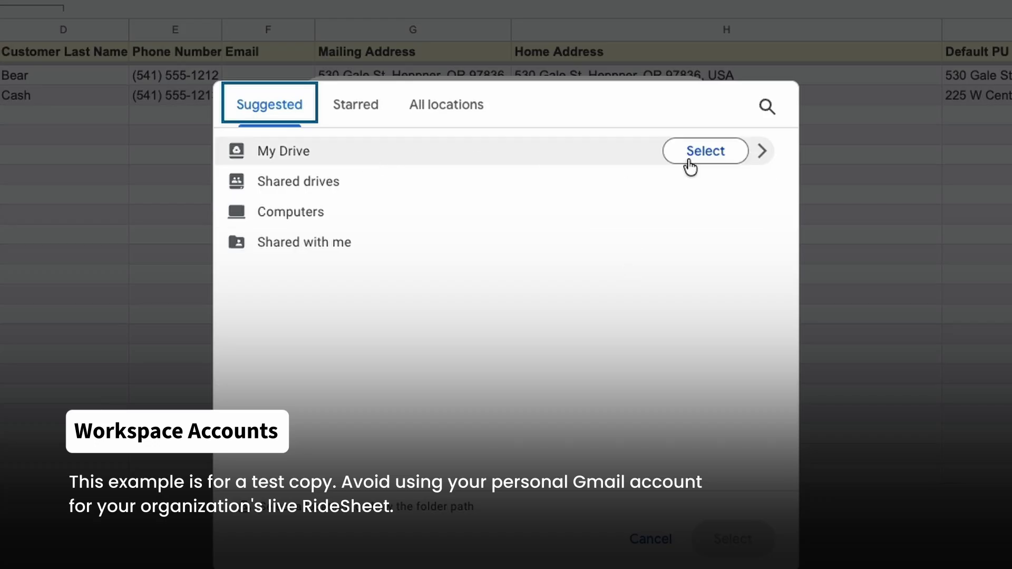
{"action": "left_click", "coordinate": [764, 155]}
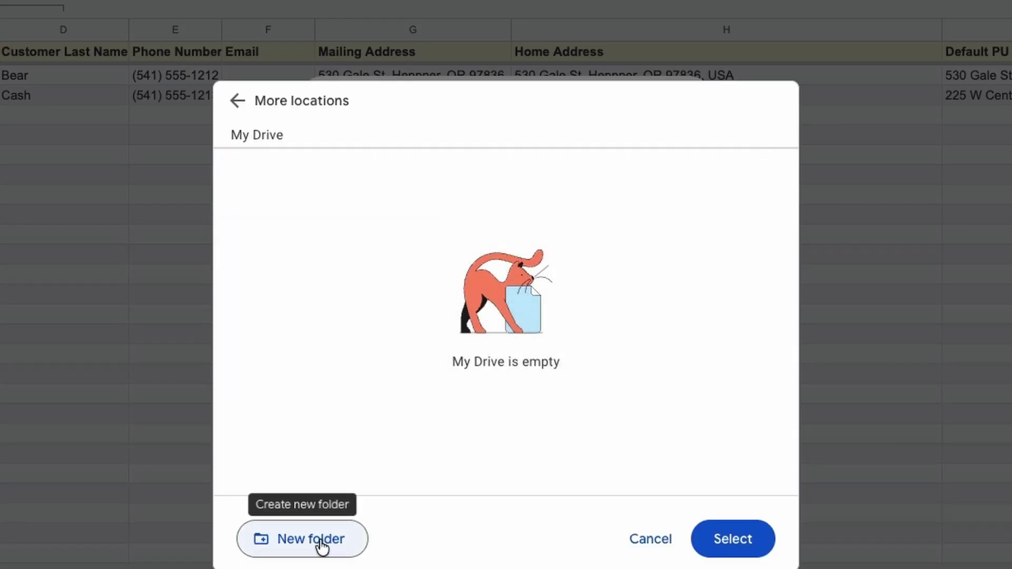
{"action": "left_click", "coordinate": [321, 543]}
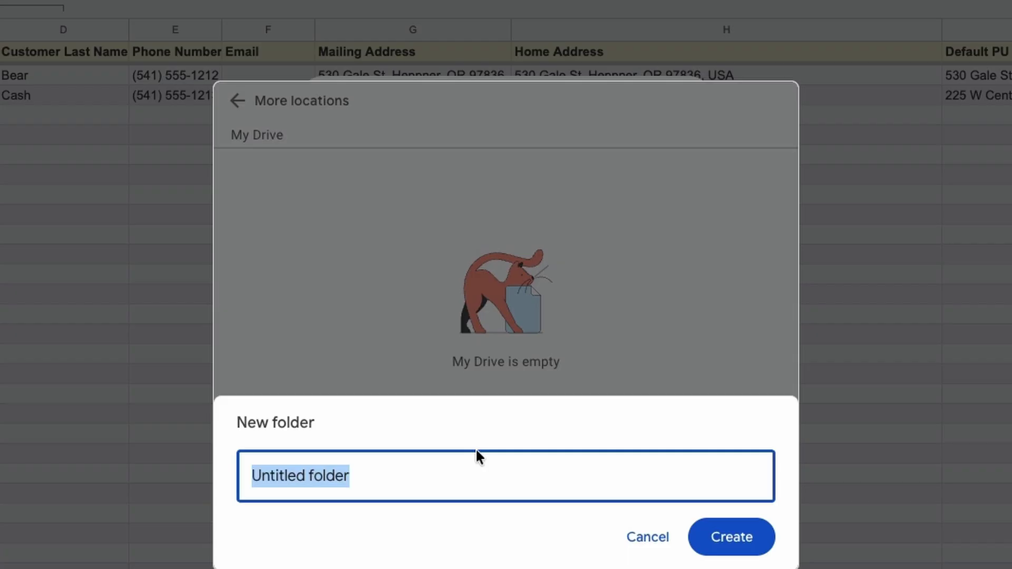
{"action": "type", "text": "My "}
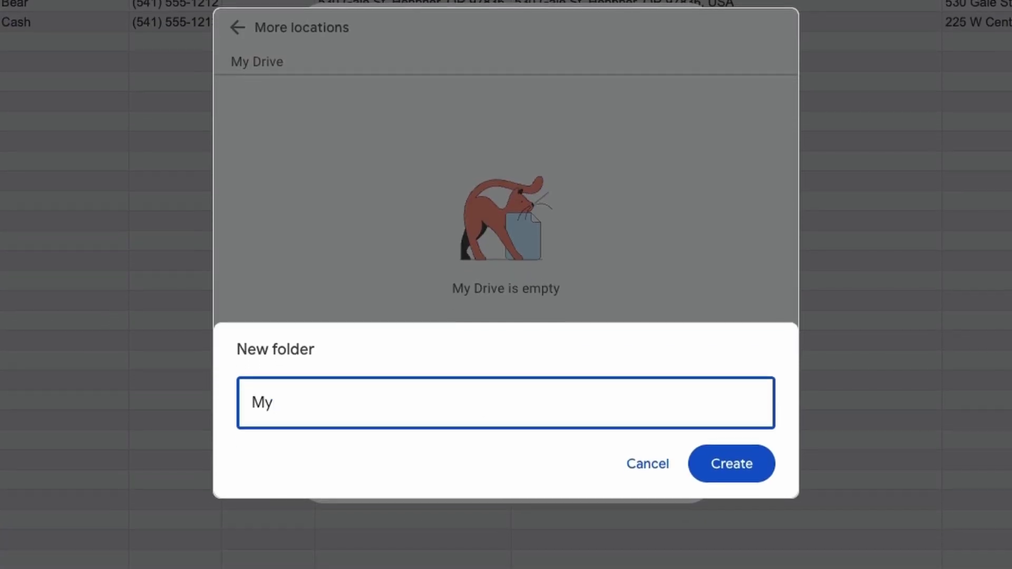
{"action": "type", "text": "RideSheet "}
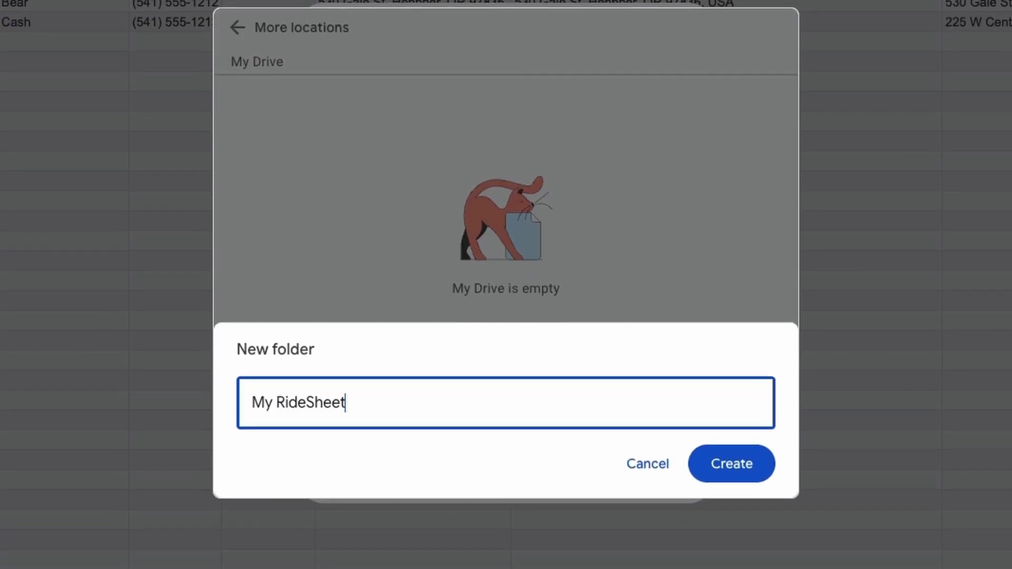
{"action": "type", "text": "Folder"}
{"action": "left_click", "coordinate": [743, 450]}
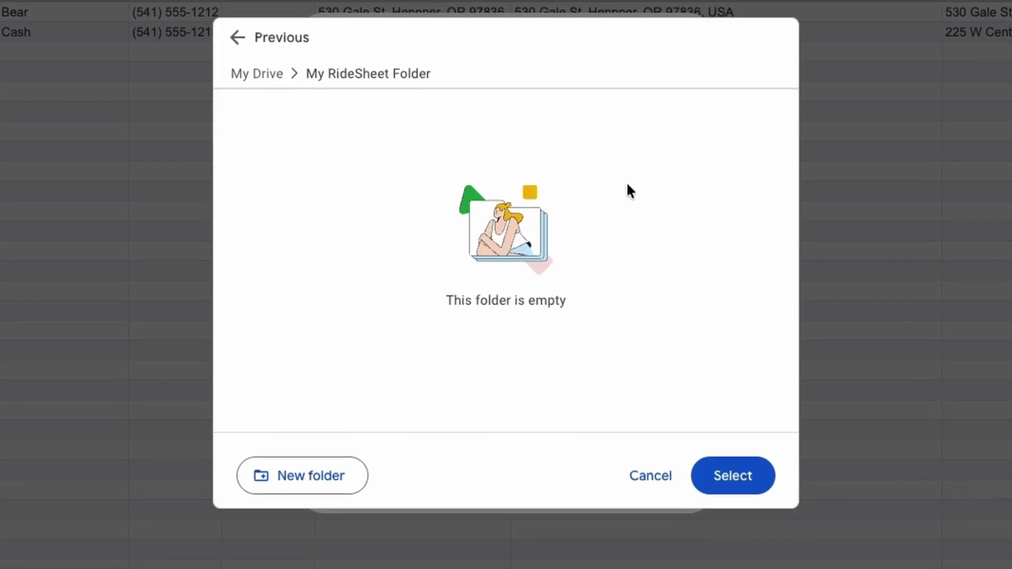
{"action": "left_click", "coordinate": [742, 477]}
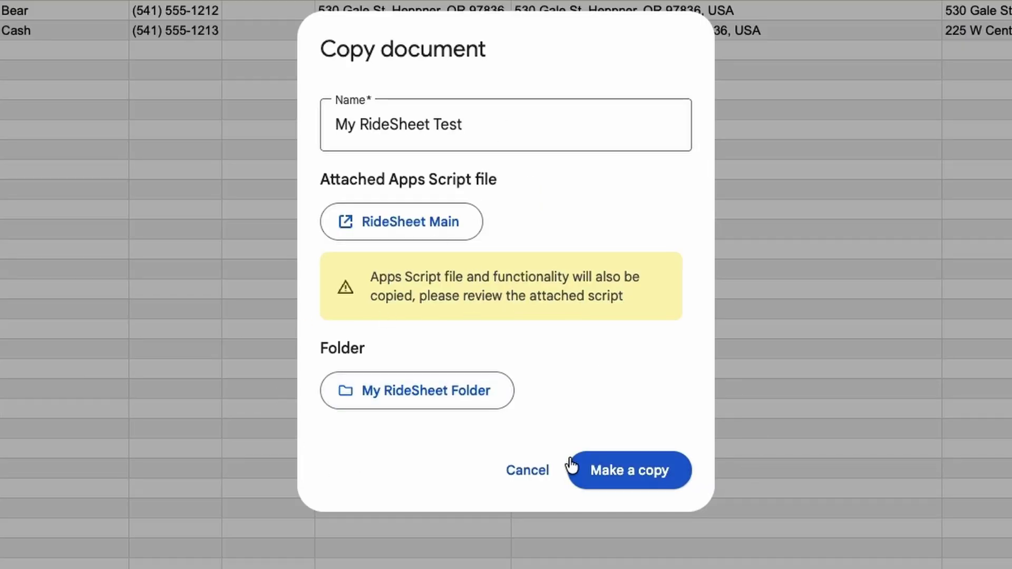
{"action": "left_click", "coordinate": [627, 477]}
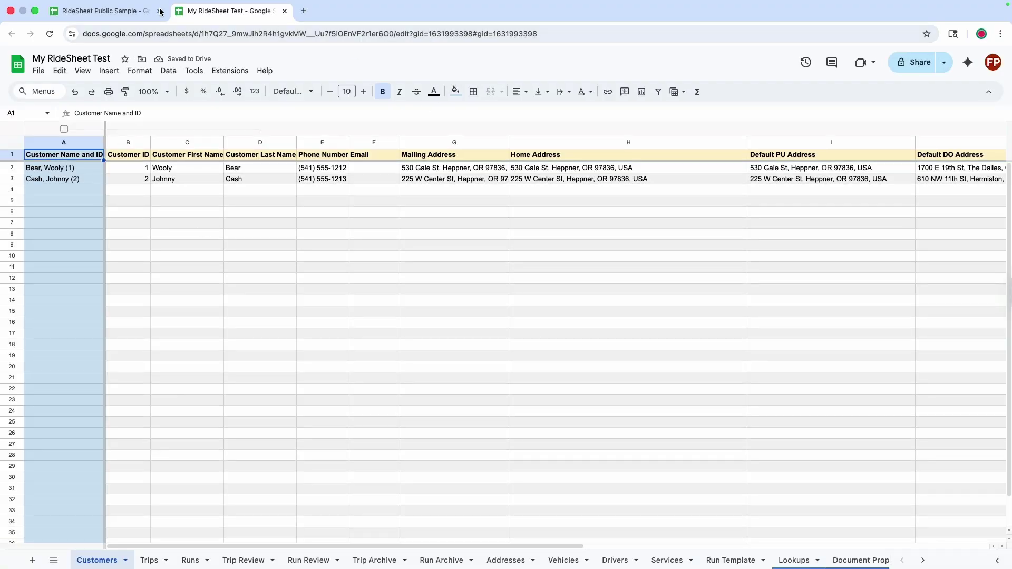
Close the RideSheet Public Sample tab, returning to My RideSheet Test.
{"action": "left_click", "coordinate": [118, 10]}
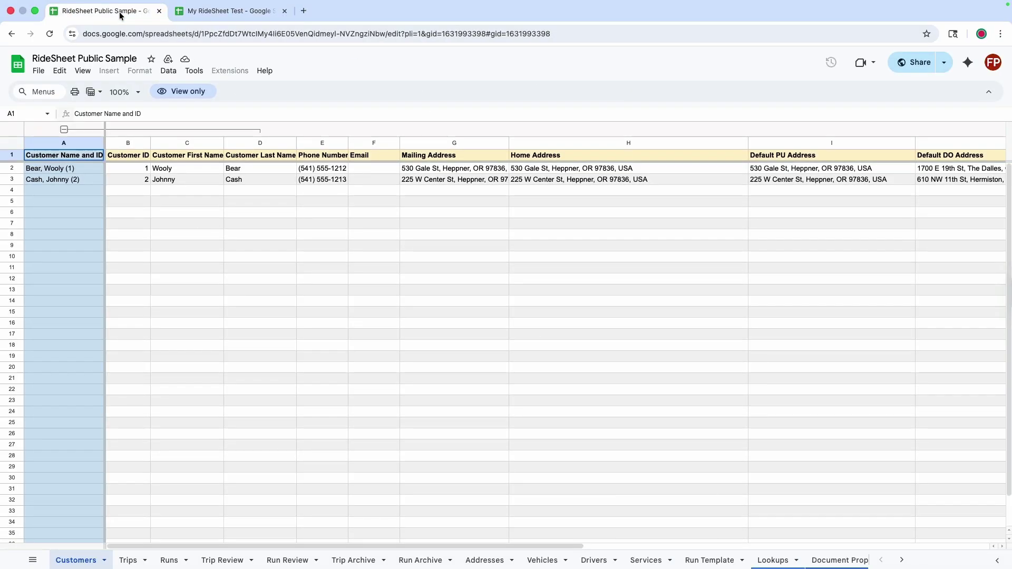
{"action": "left_click", "coordinate": [159, 11]}
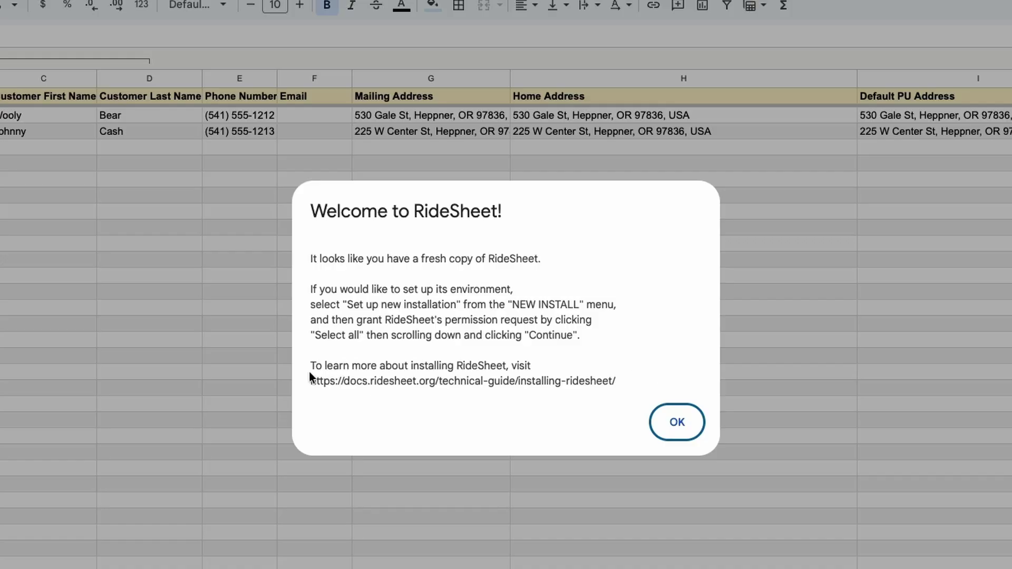
Dismiss the welcome, run NEW INSTALL > Set up new installation, and accept the authorization prompt.
{"action": "left_click", "coordinate": [676, 423]}
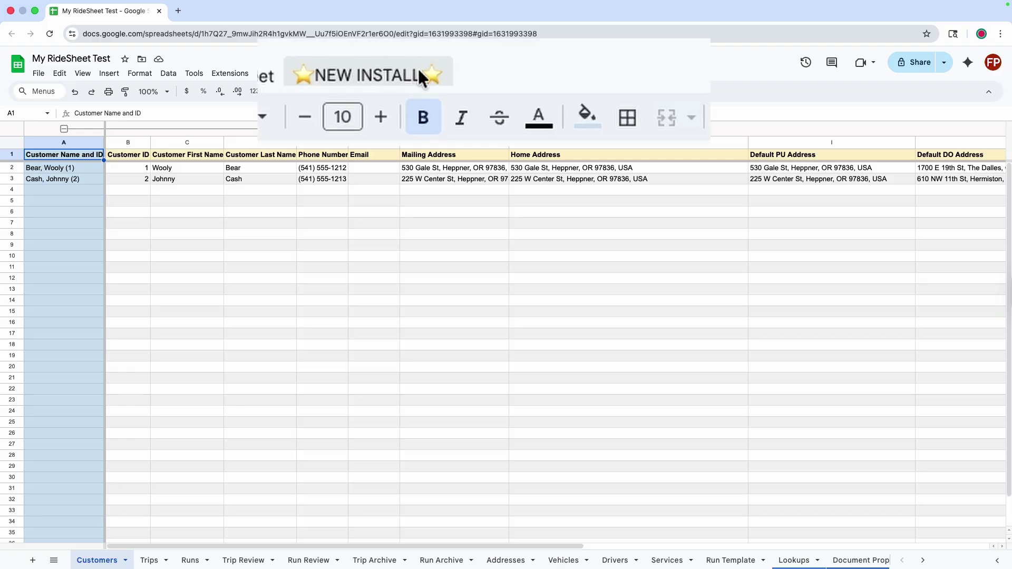
{"action": "left_click", "coordinate": [349, 74]}
{"action": "left_click", "coordinate": [355, 115]}
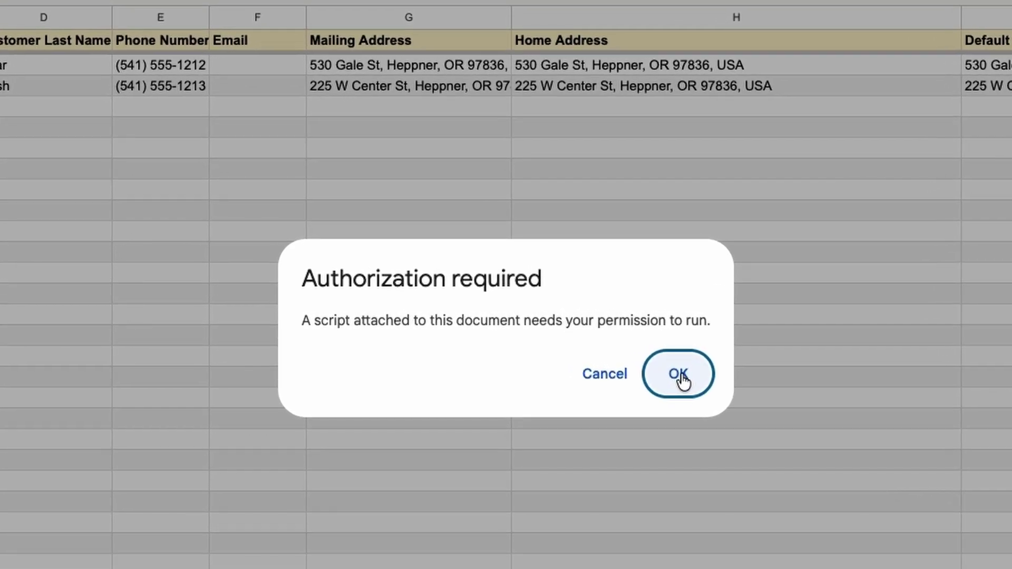
{"action": "left_click", "coordinate": [680, 374]}
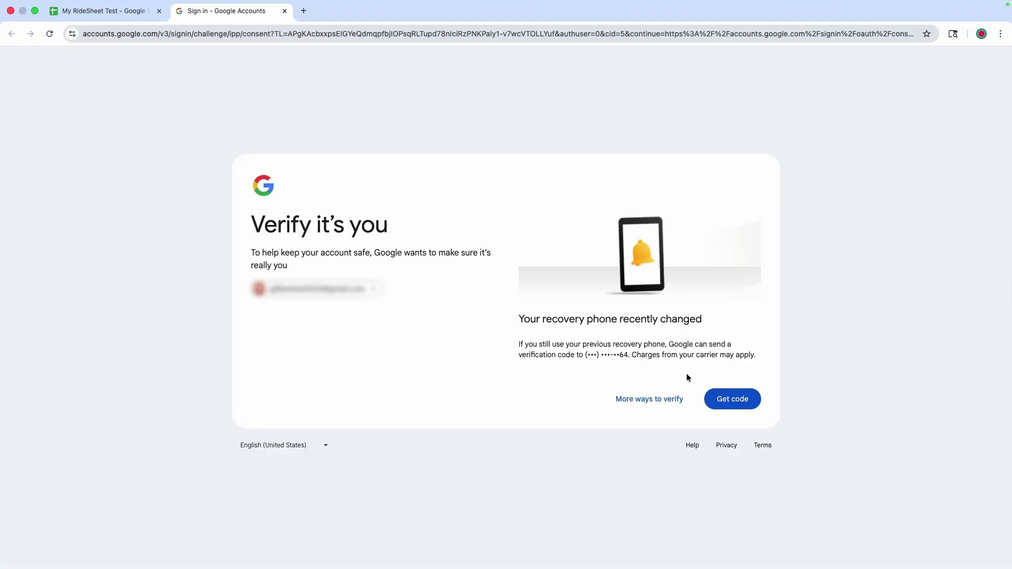
Verify identity with a code texted to the recovery phone and submit it.
{"action": "left_click", "coordinate": [738, 400]}
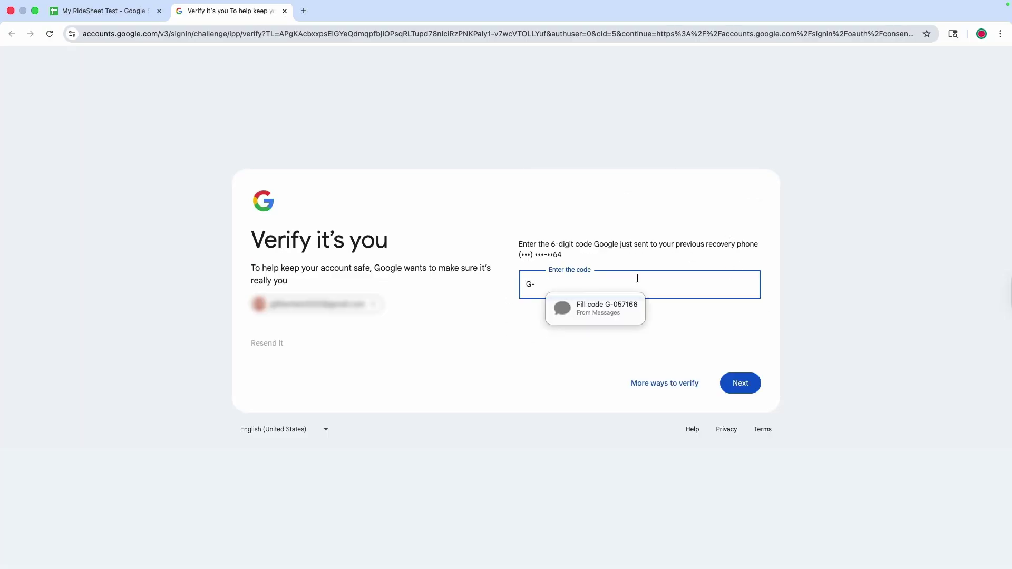
{"action": "left_click", "coordinate": [612, 310]}
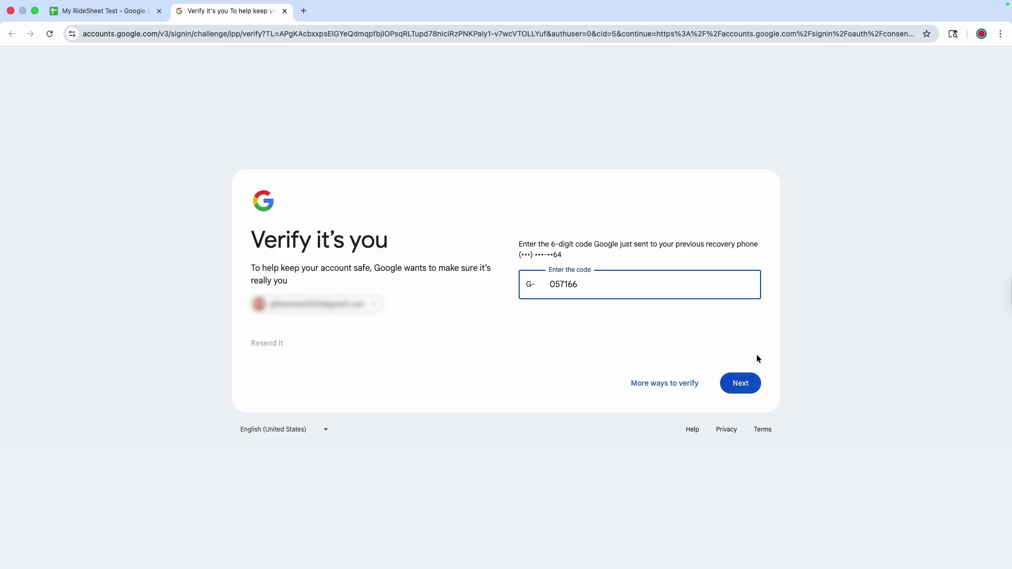
{"action": "left_click", "coordinate": [744, 383]}
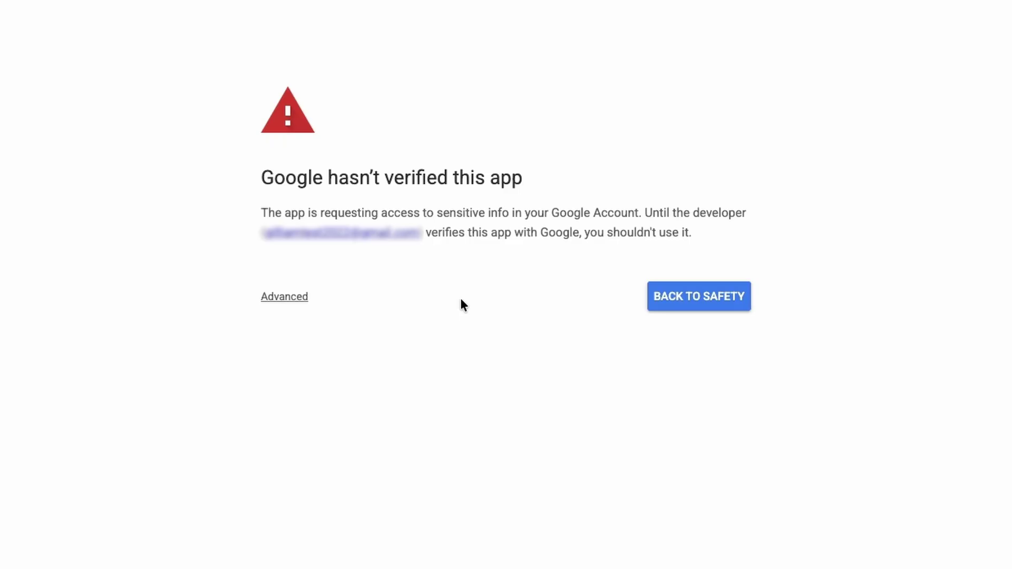
Under Advanced, proceed to 'Go to RideSheet Main (unsafe)' past the unverified-app warning.
{"action": "left_click", "coordinate": [279, 300]}
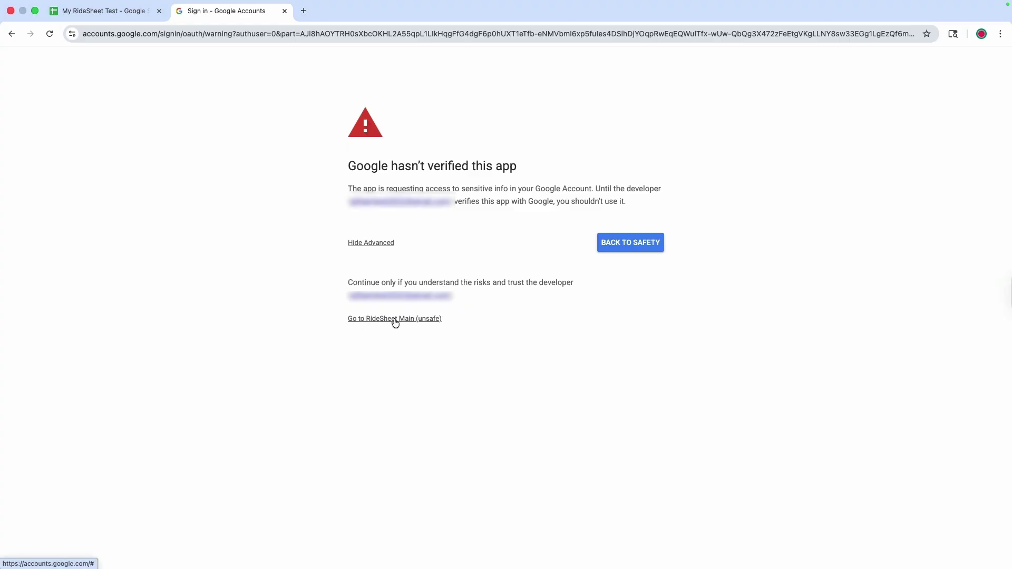
{"action": "left_click", "coordinate": [395, 321]}
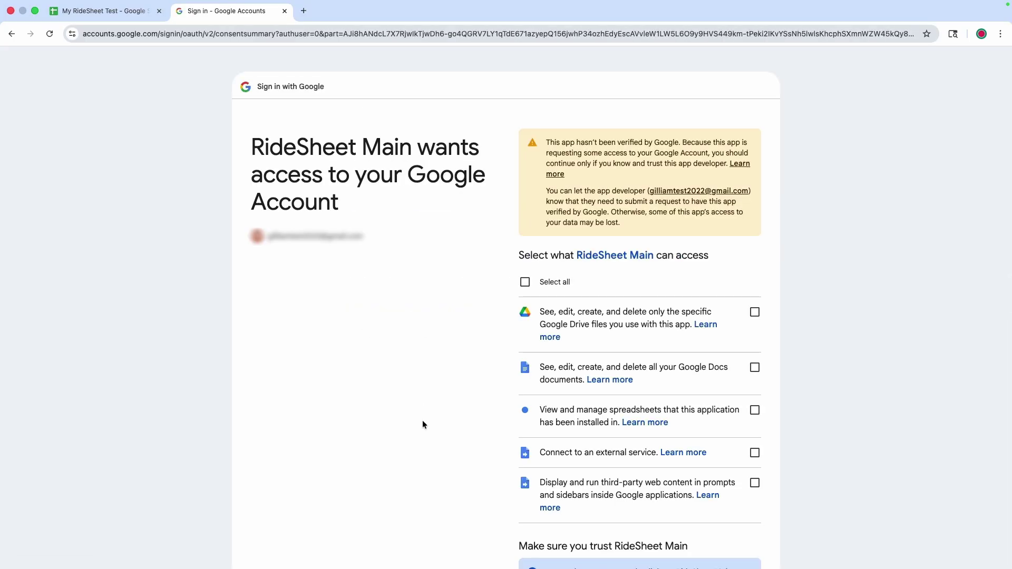
Tick Select all permissions for RideSheet Main and continue to grant access.
{"action": "scroll", "coordinate": [423, 425], "scroll_direction": "down", "scroll_amount": 4}
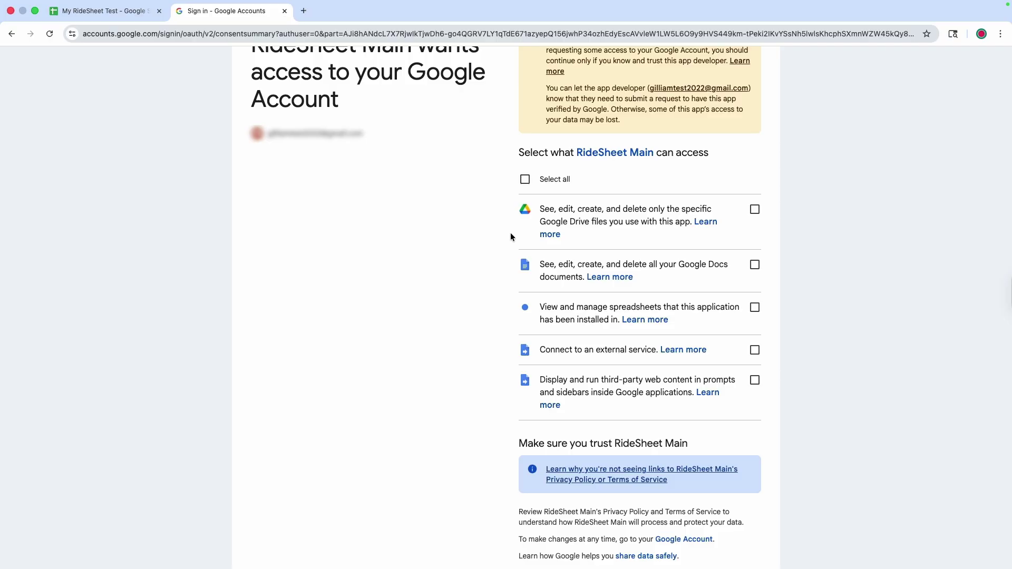
{"action": "left_click", "coordinate": [524, 179]}
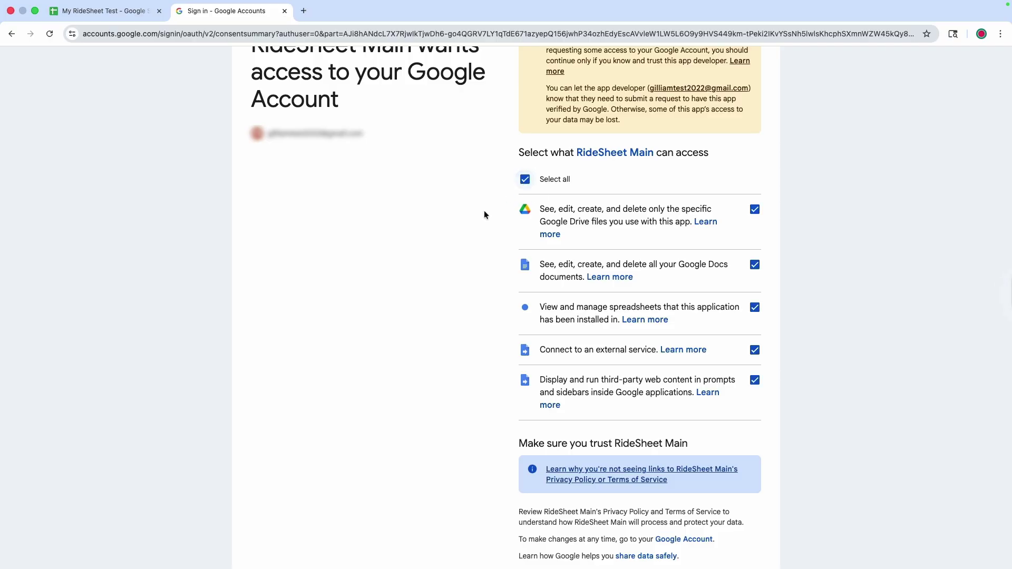
{"action": "scroll", "coordinate": [434, 383], "scroll_direction": "down", "scroll_amount": 5}
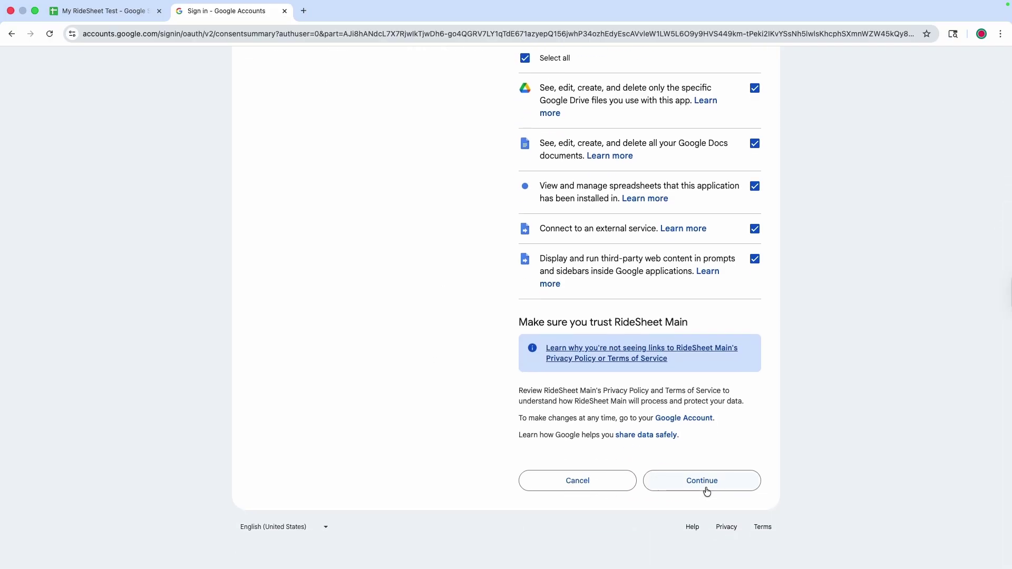
{"action": "left_click", "coordinate": [705, 486]}
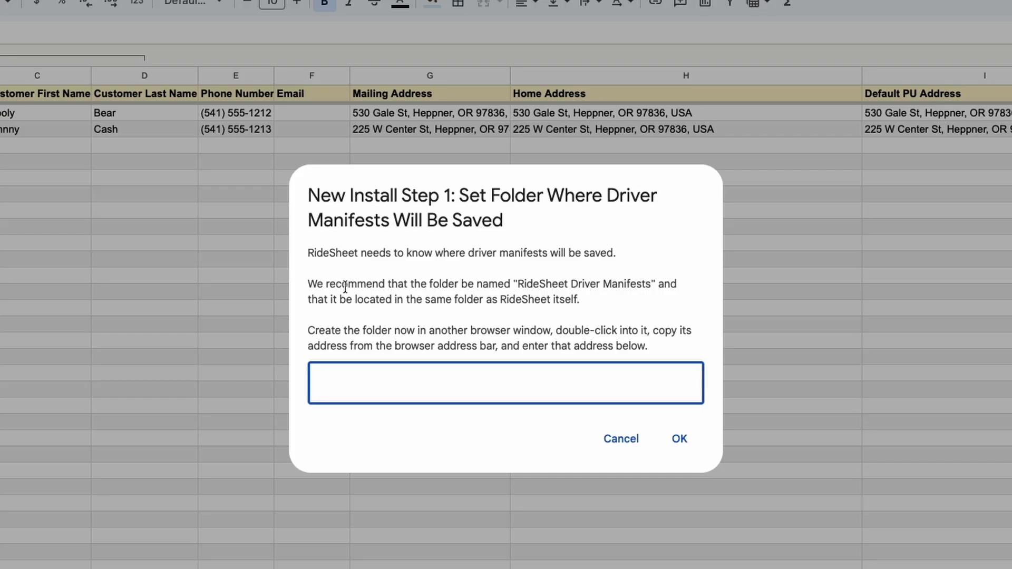
Select the recommended folder name 'RideSheet Driver Manifests' and open a new browser tab.
{"action": "double_click", "coordinate": [535, 284]}
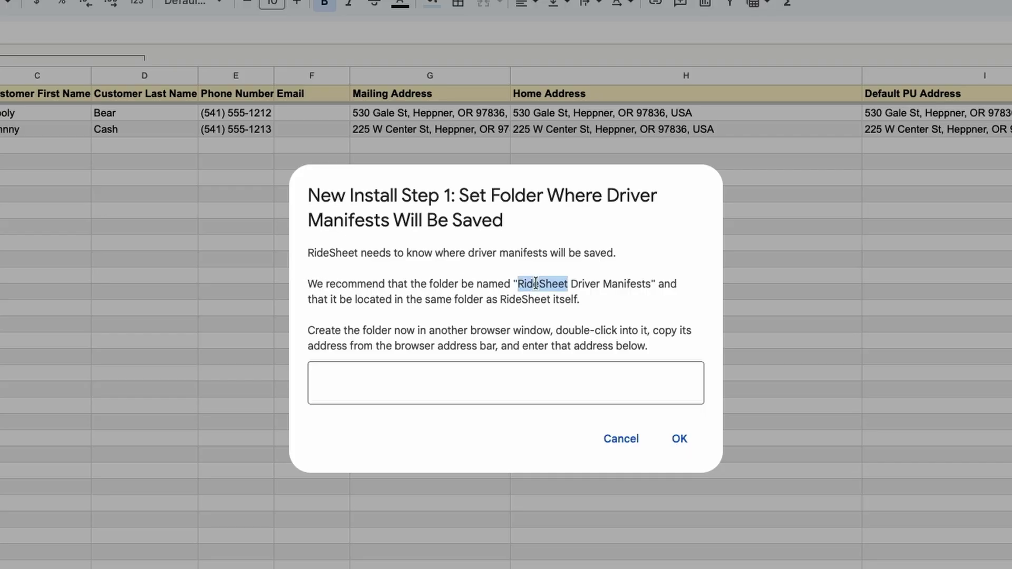
{"action": "left_click_drag", "start_coordinate": [536, 284], "coordinate": [613, 283]}
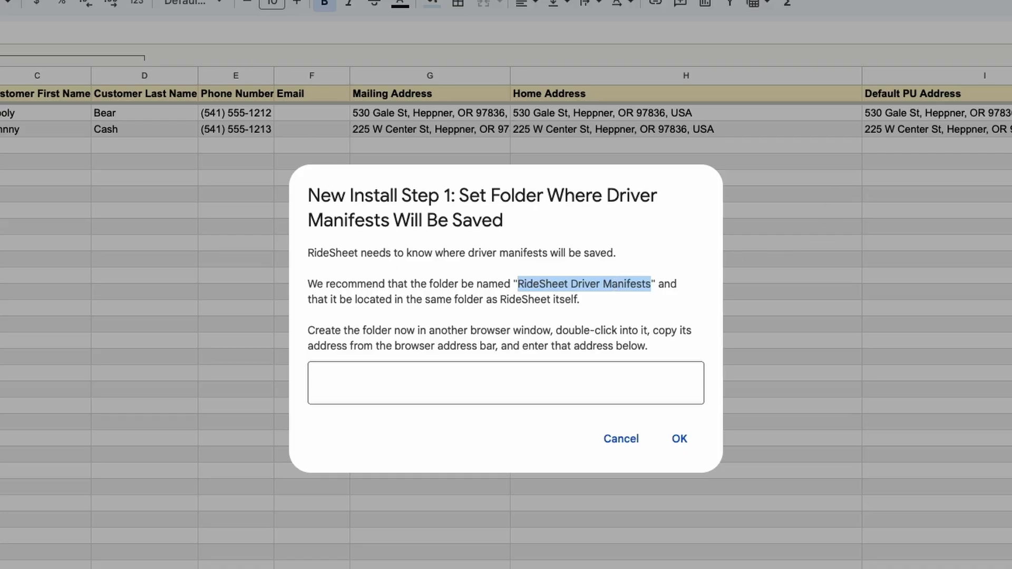
{"action": "key", "text": "super+t"}
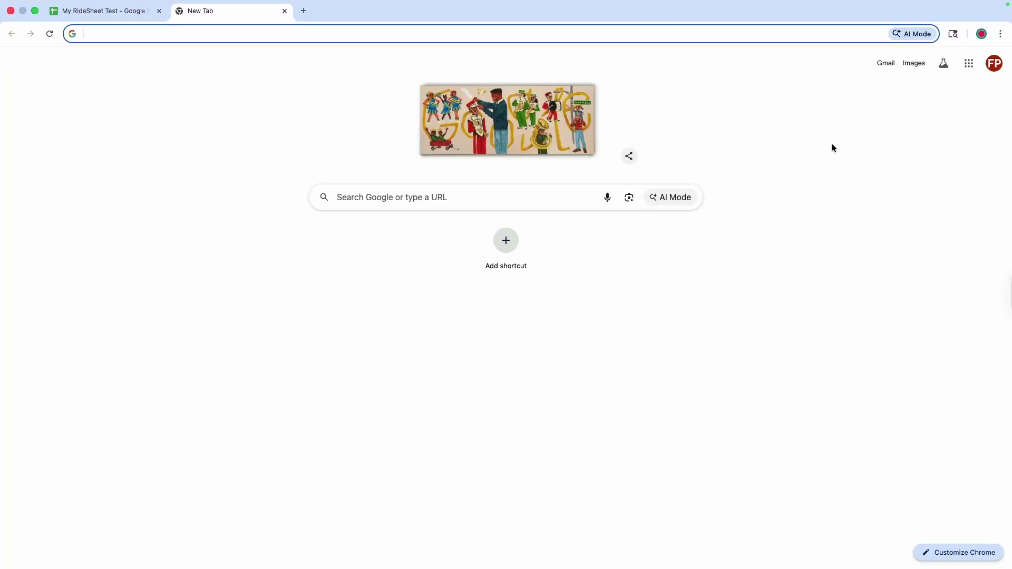
Go to Google Drive and open My RideSheet Folder under My Drive.
{"action": "left_click", "coordinate": [968, 64]}
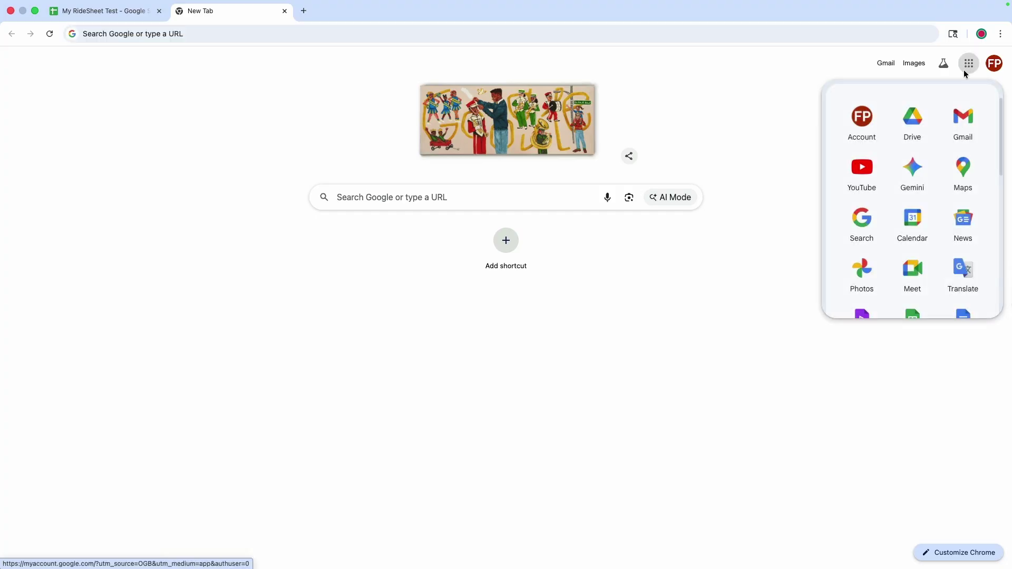
{"action": "left_click", "coordinate": [913, 119]}
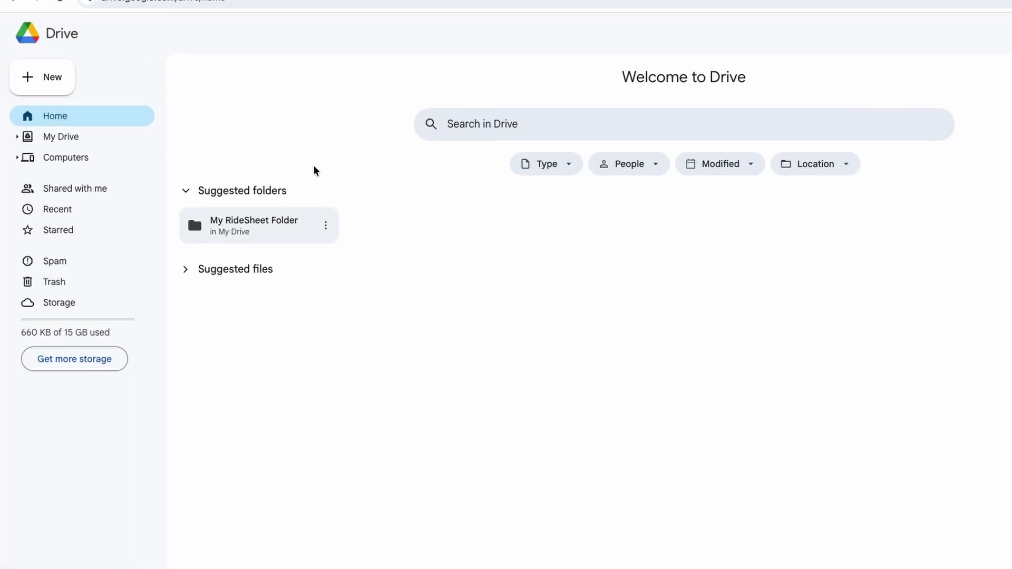
{"action": "left_click", "coordinate": [73, 137]}
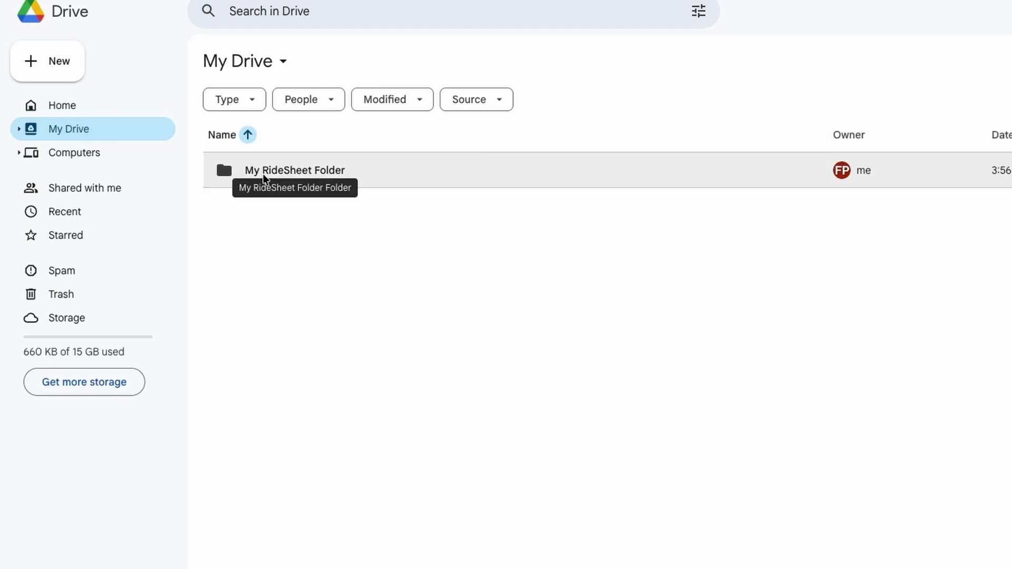
{"action": "double_click", "coordinate": [293, 172]}
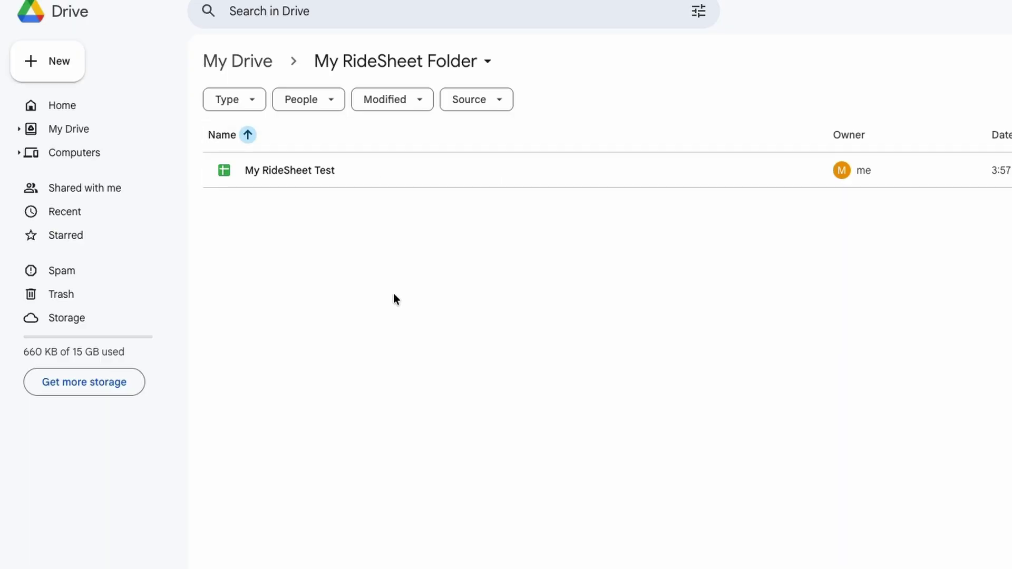
Create a 'RideSheet Driver Manifests' folder there, open it, and select its web address.
{"action": "left_click", "coordinate": [52, 61]}
{"action": "left_click", "coordinate": [81, 57]}
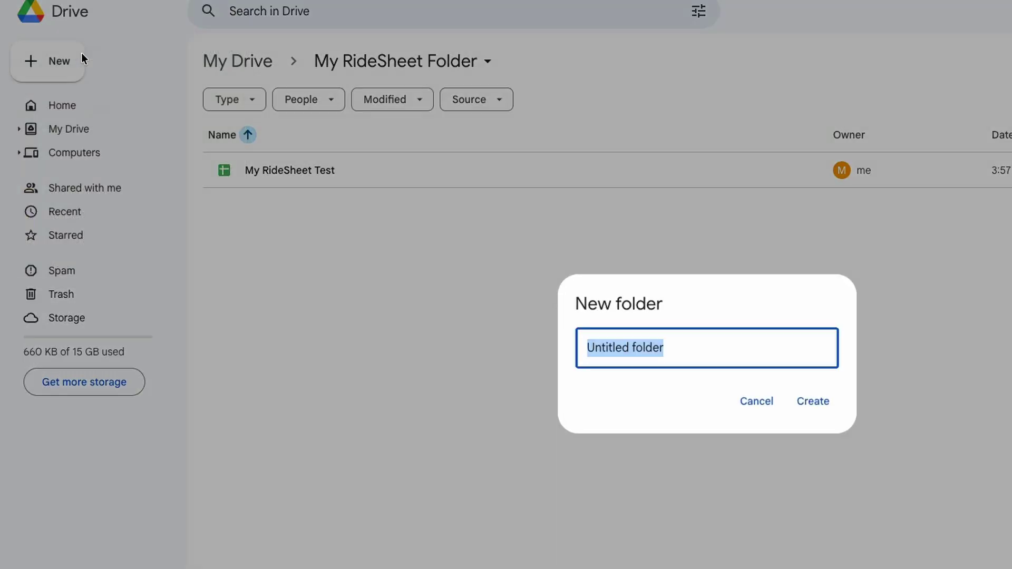
{"action": "type", "text": "RideSheet Driver Manifests"}
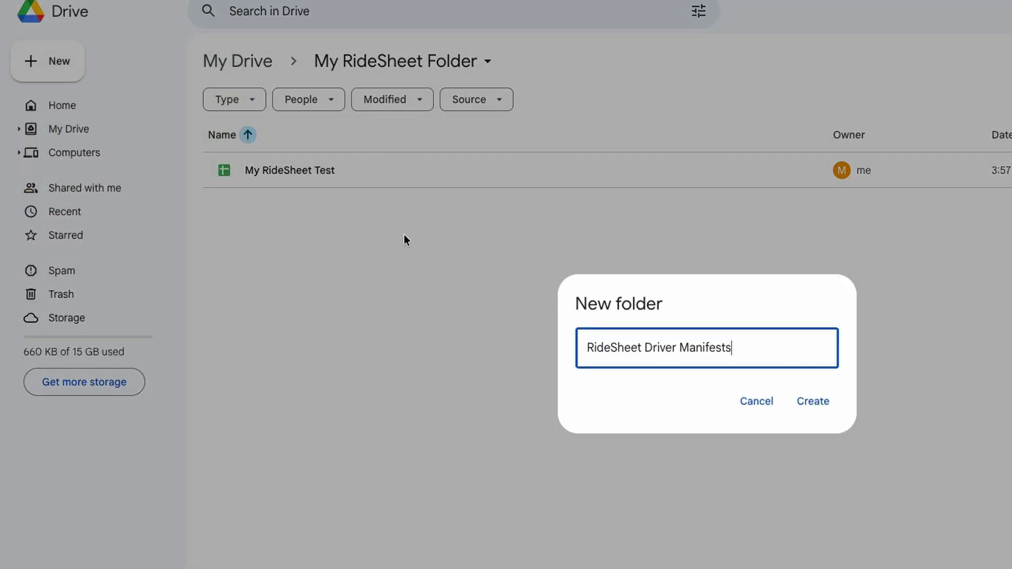
{"action": "left_click", "coordinate": [813, 408]}
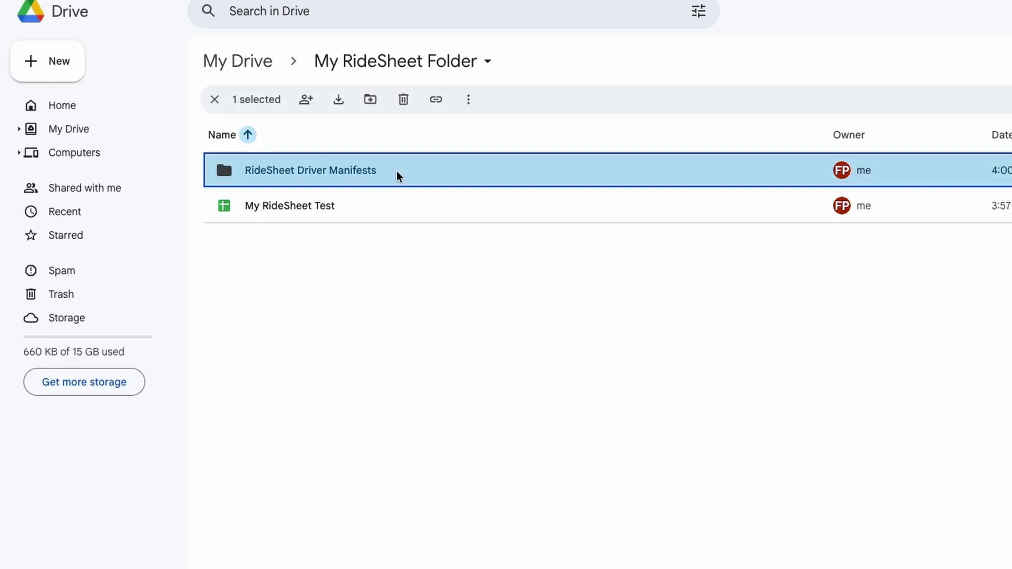
{"action": "double_click", "coordinate": [324, 179]}
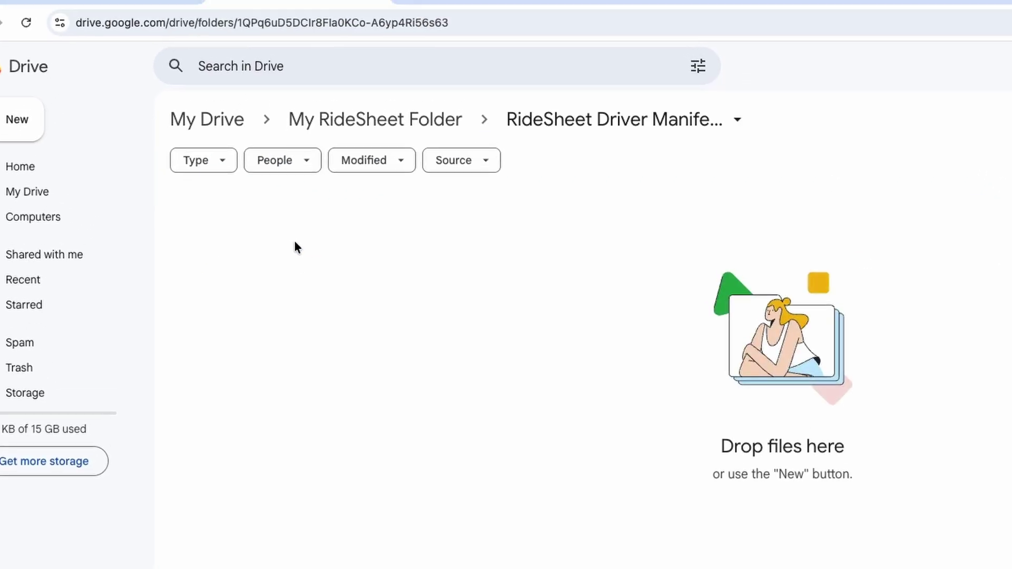
{"action": "left_click", "coordinate": [467, 48]}
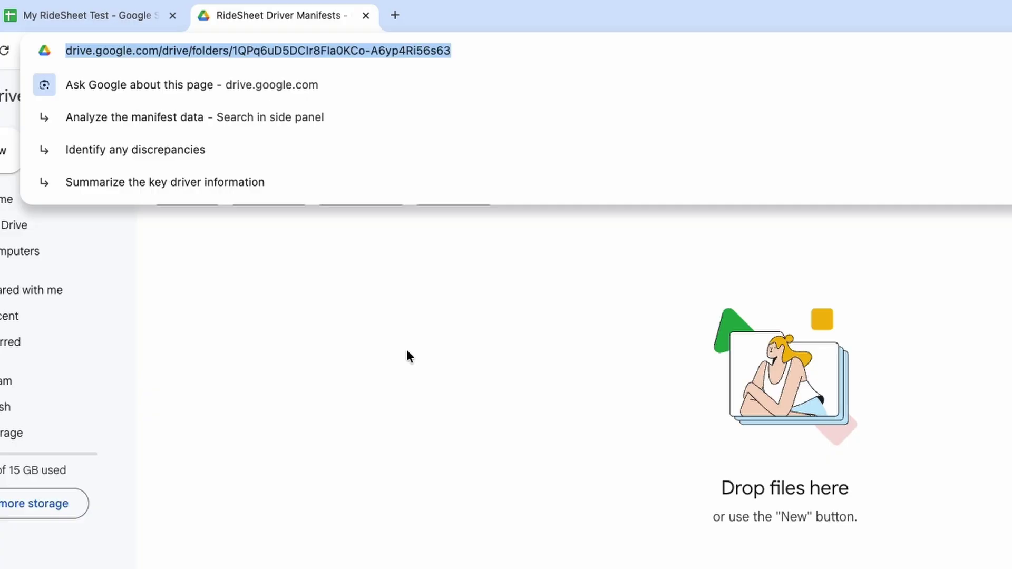
Paste the Driver Manifests folder address into the install's Step 1 prompt and confirm it.
{"action": "left_click", "coordinate": [128, 17]}
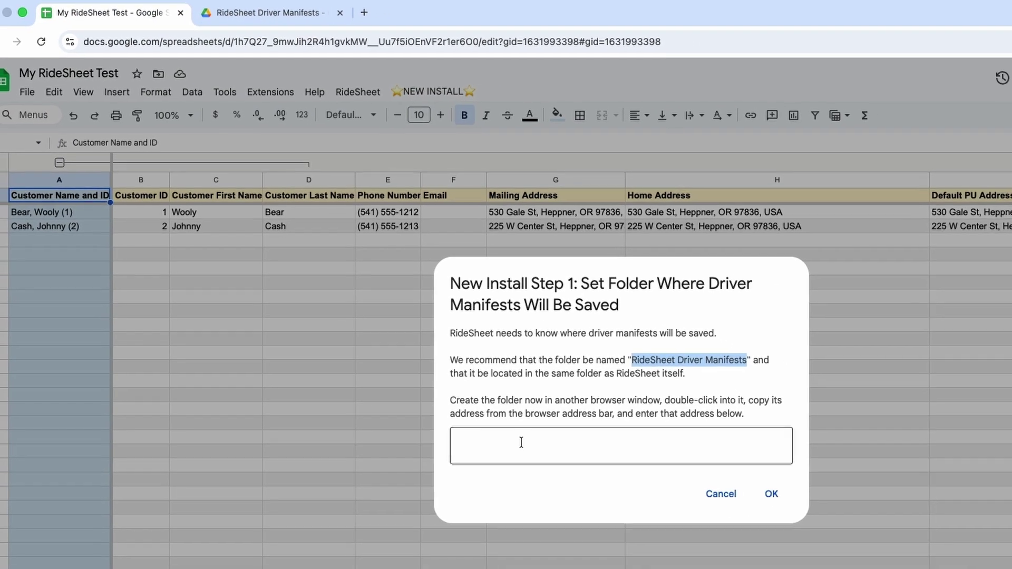
{"action": "left_click", "coordinate": [559, 499]}
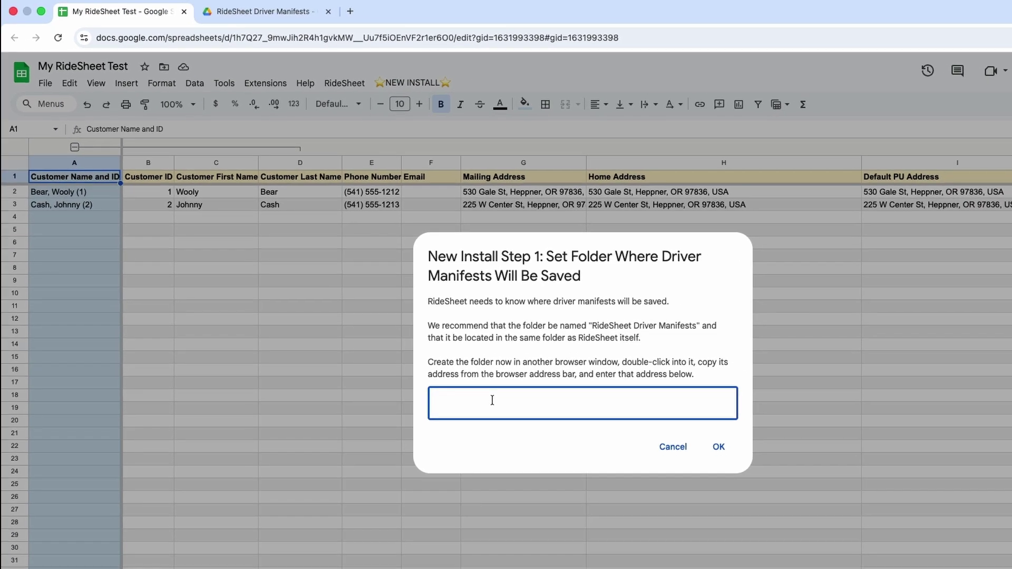
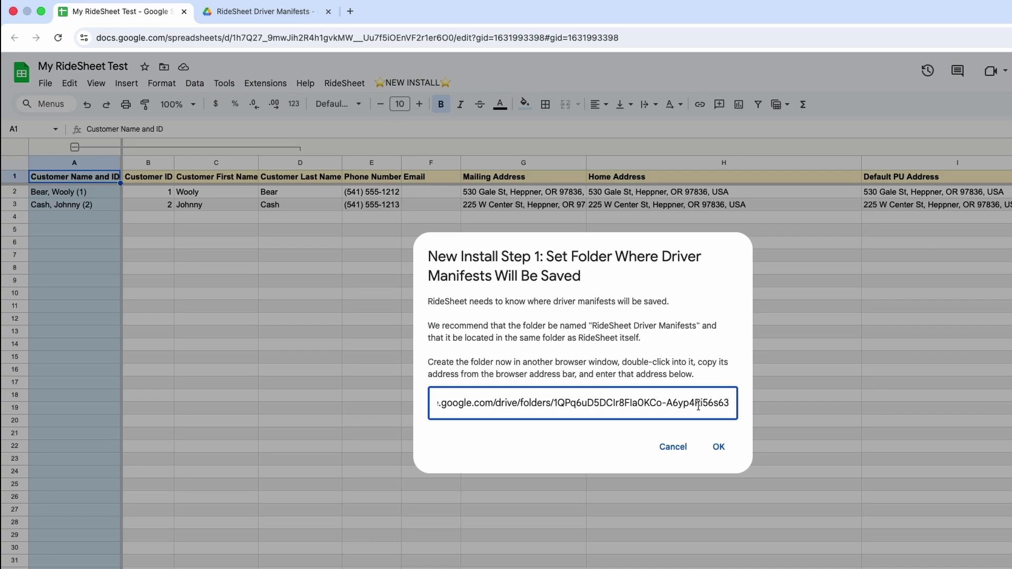
{"action": "left_click", "coordinate": [718, 447]}
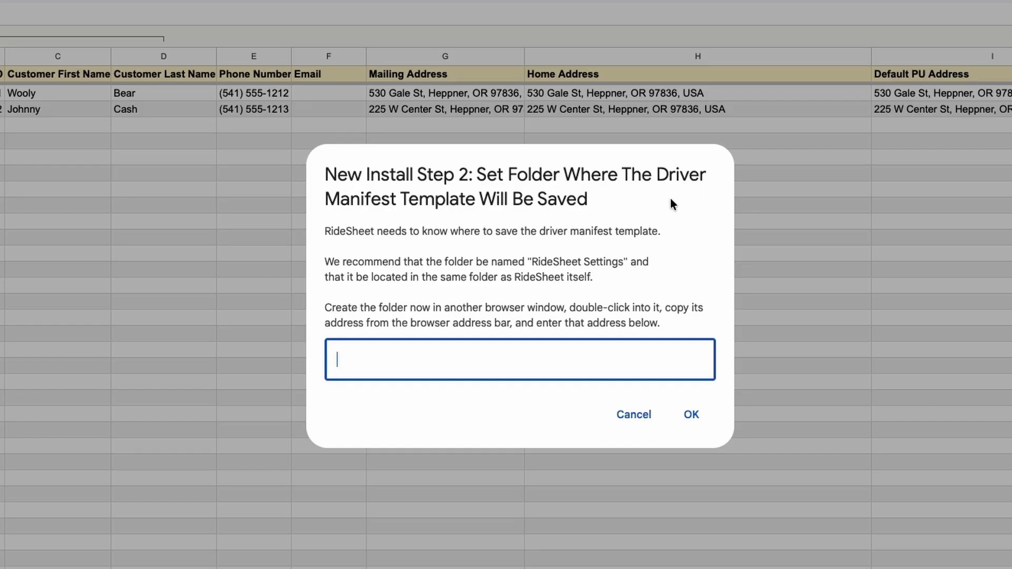
Select the suggested 'RideSheet Settings' name in the Step 2 prompt, then return to My RideSheet Folder.
{"action": "double_click", "coordinate": [540, 261]}
{"action": "left_click_drag", "start_coordinate": [541, 261], "coordinate": [586, 262]}
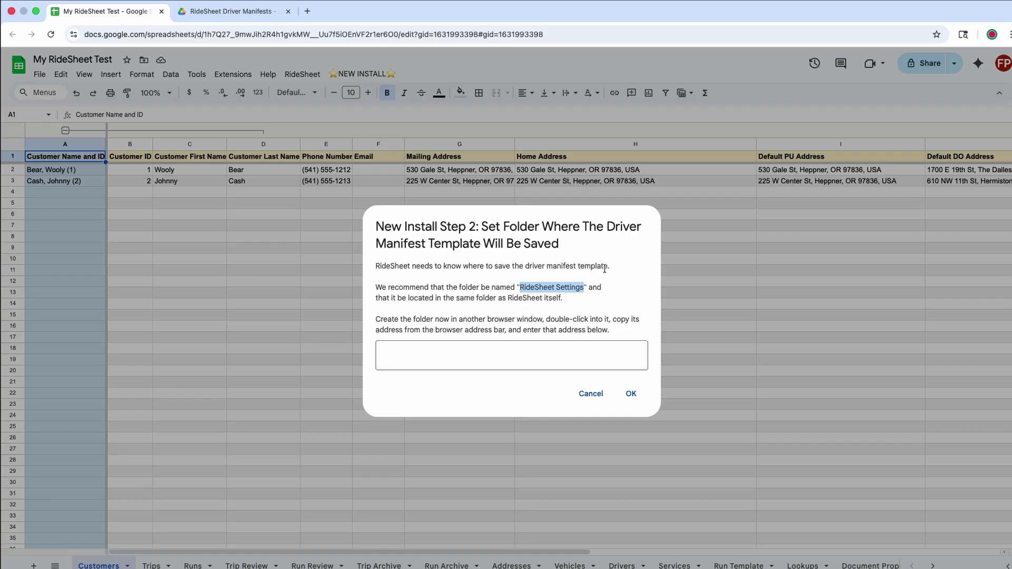
{"action": "left_click", "coordinate": [263, 11]}
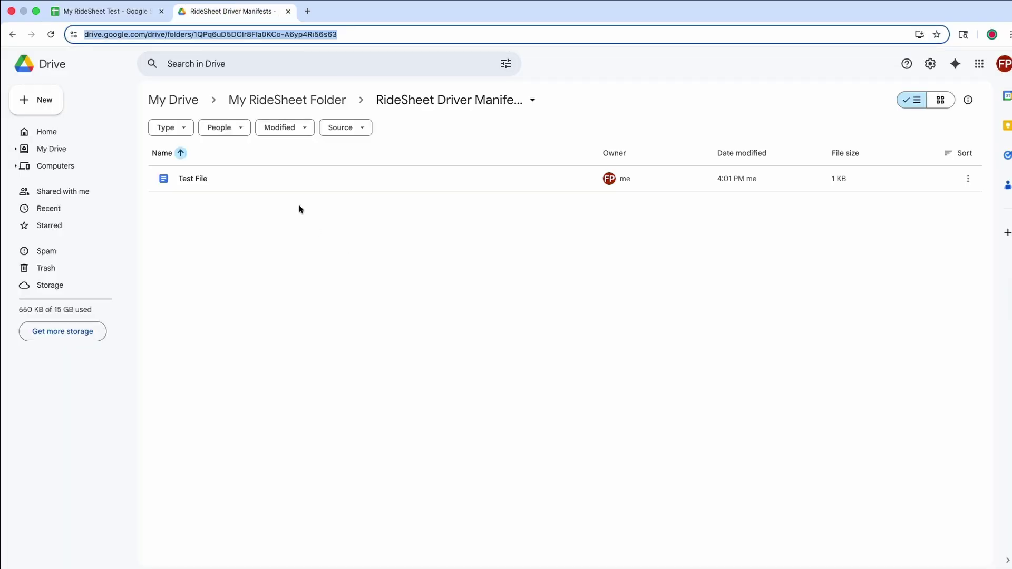
{"action": "left_click", "coordinate": [278, 100]}
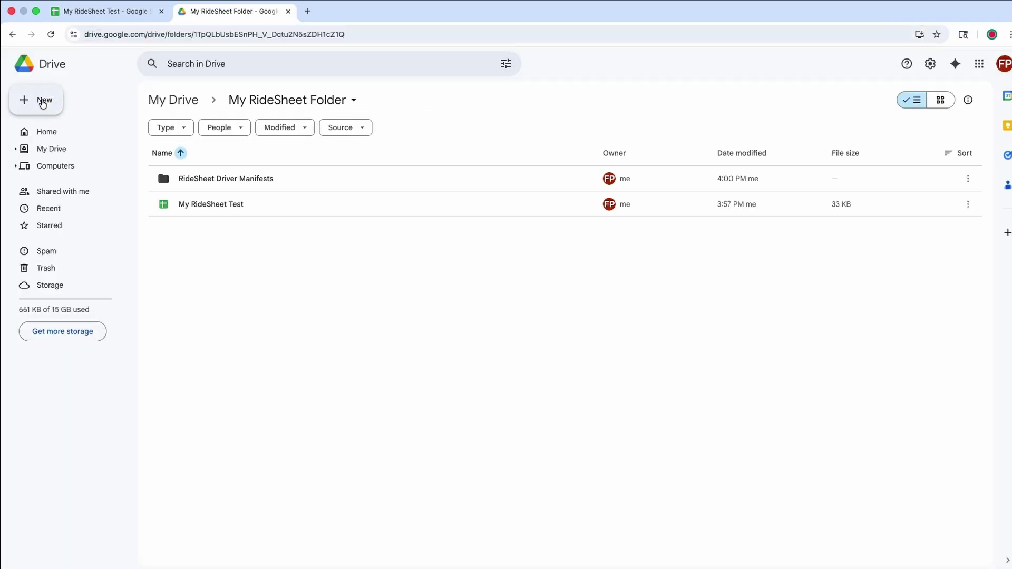
Create a 'RideSheet Settings' folder, open it, and select its web address for the spreadsheet.
{"action": "left_click", "coordinate": [44, 101]}
{"action": "left_click", "coordinate": [81, 102]}
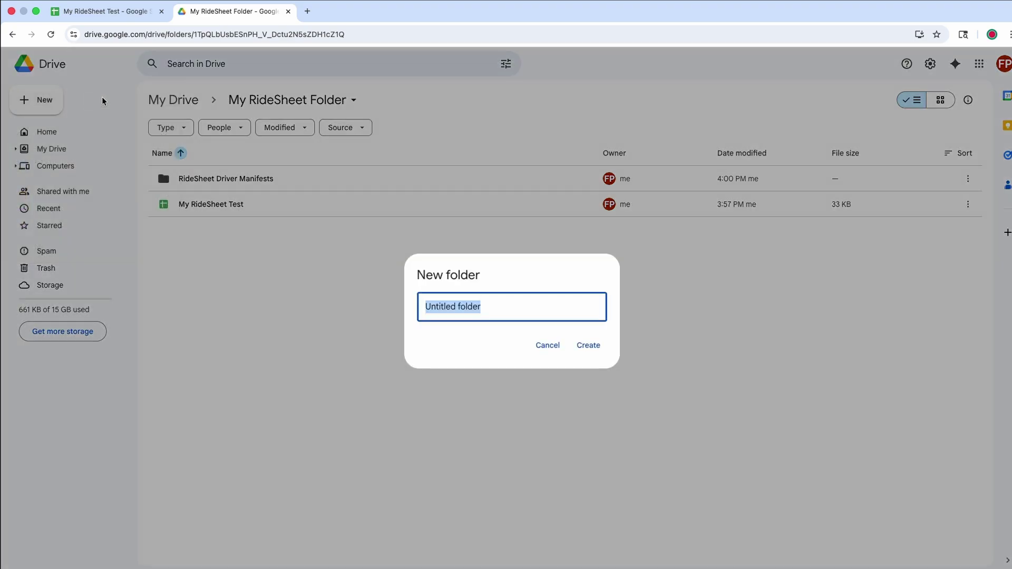
{"action": "type", "text": "RideSheet Settings"}
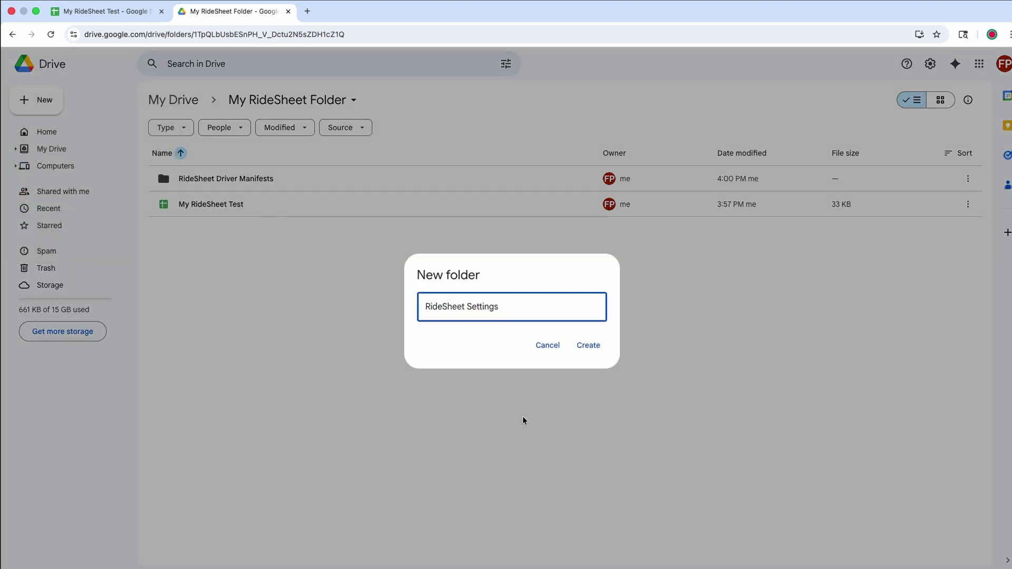
{"action": "left_click", "coordinate": [592, 353]}
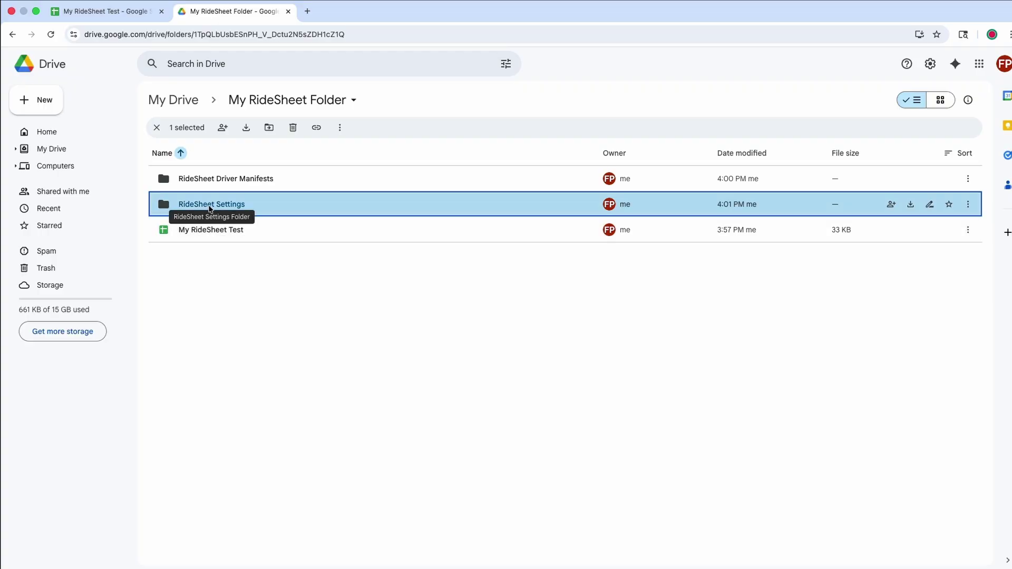
{"action": "double_click", "coordinate": [210, 205]}
{"action": "left_click", "coordinate": [387, 35]}
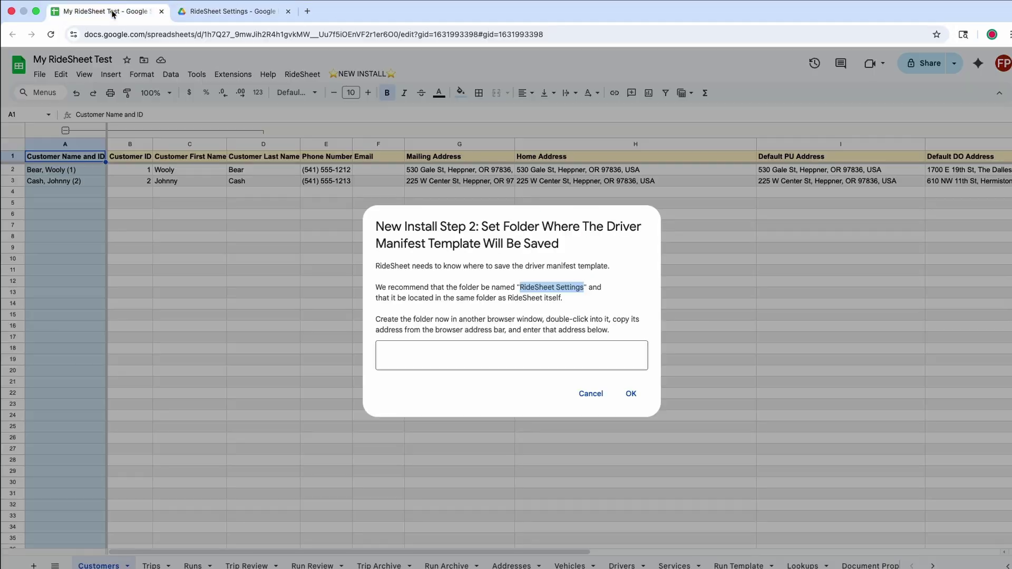
{"action": "left_click", "coordinate": [113, 13]}
Paste the RideSheet Settings folder address into Step 2, confirm, then select the docs address and close Installation Complete.
{"action": "left_click", "coordinate": [430, 355]}
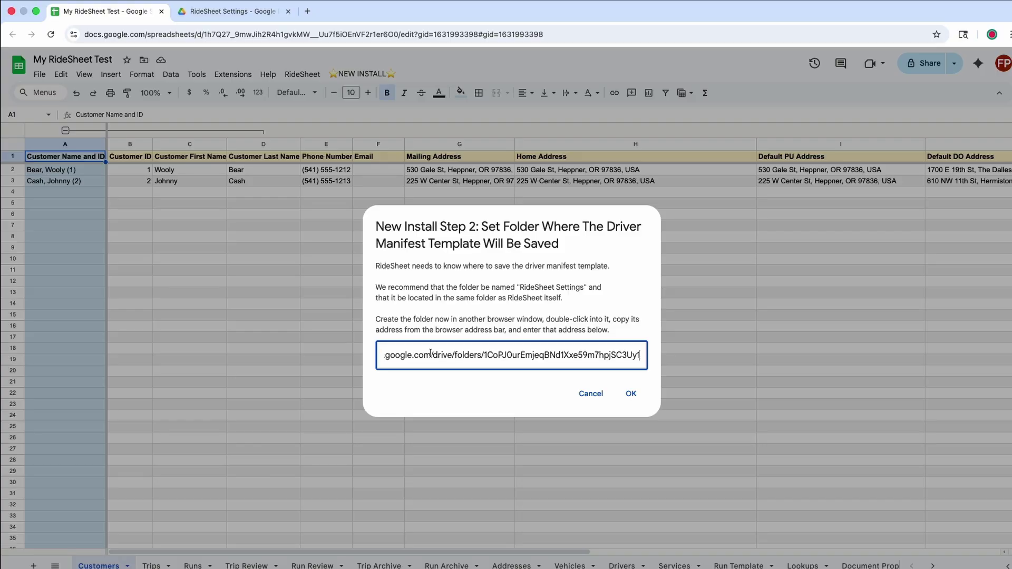
{"action": "left_click", "coordinate": [631, 395]}
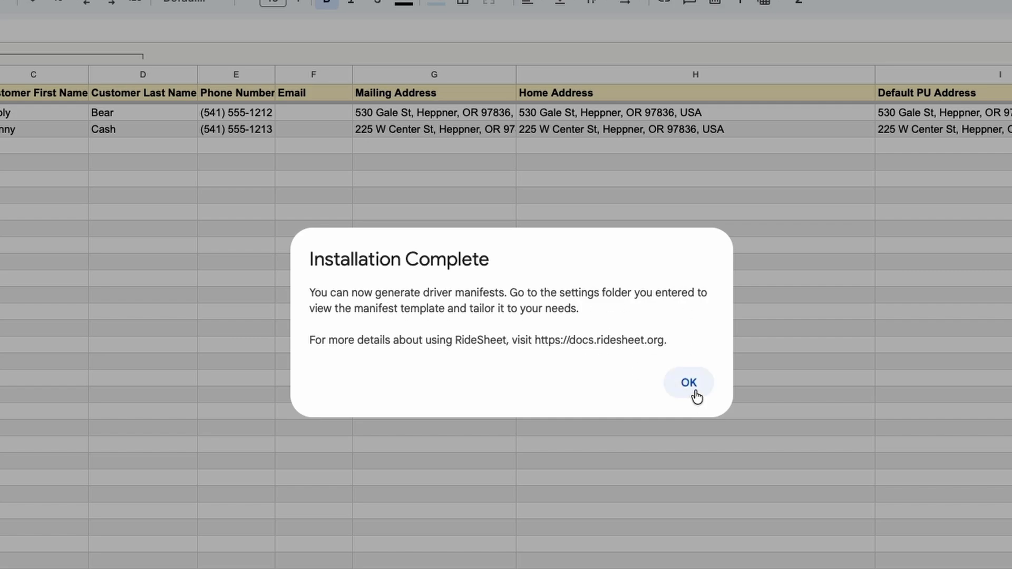
{"action": "left_click_drag", "start_coordinate": [536, 340], "coordinate": [649, 340]}
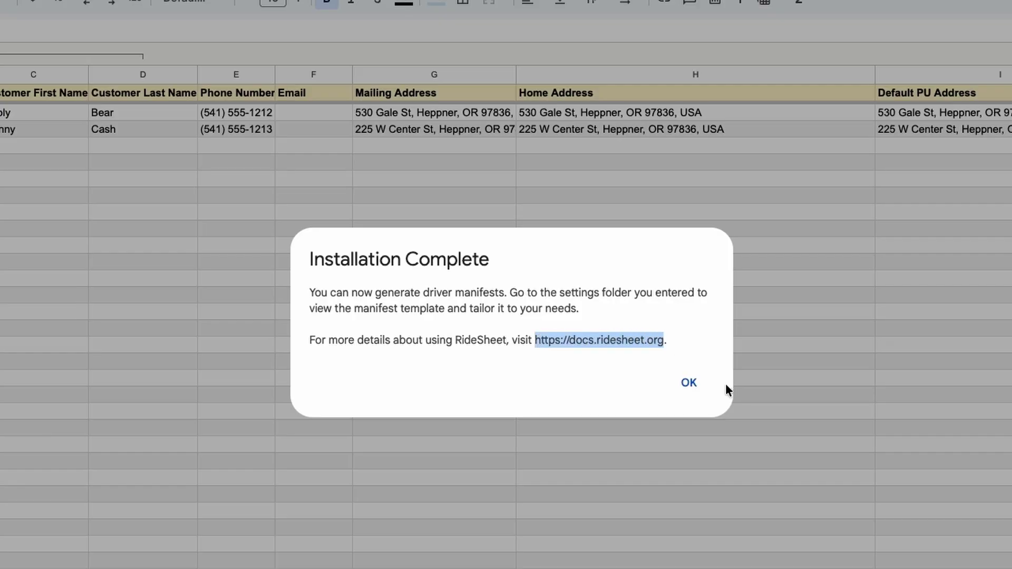
{"action": "left_click", "coordinate": [689, 384]}
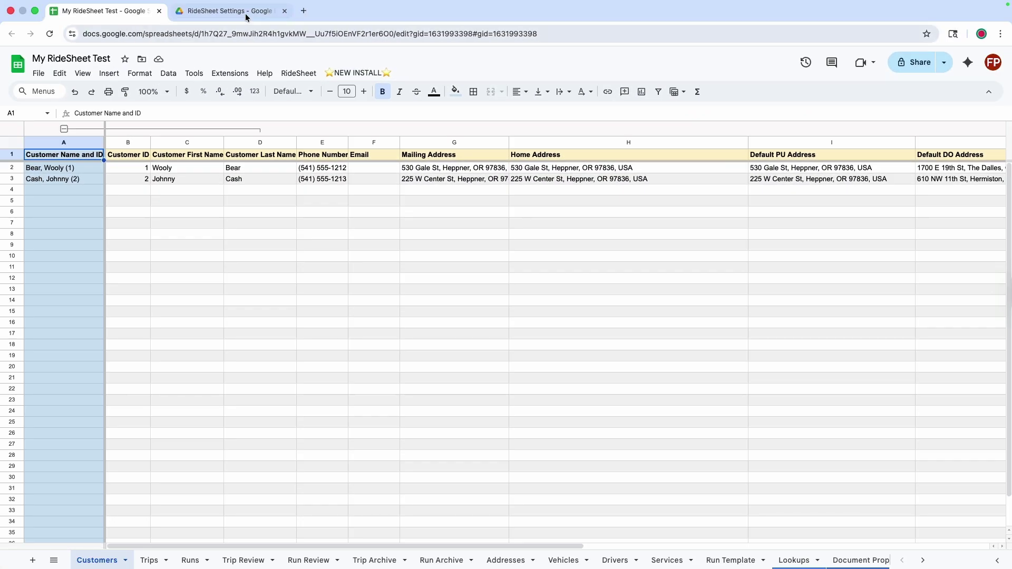
{"action": "left_click", "coordinate": [244, 15]}
{"action": "left_click", "coordinate": [286, 99]}
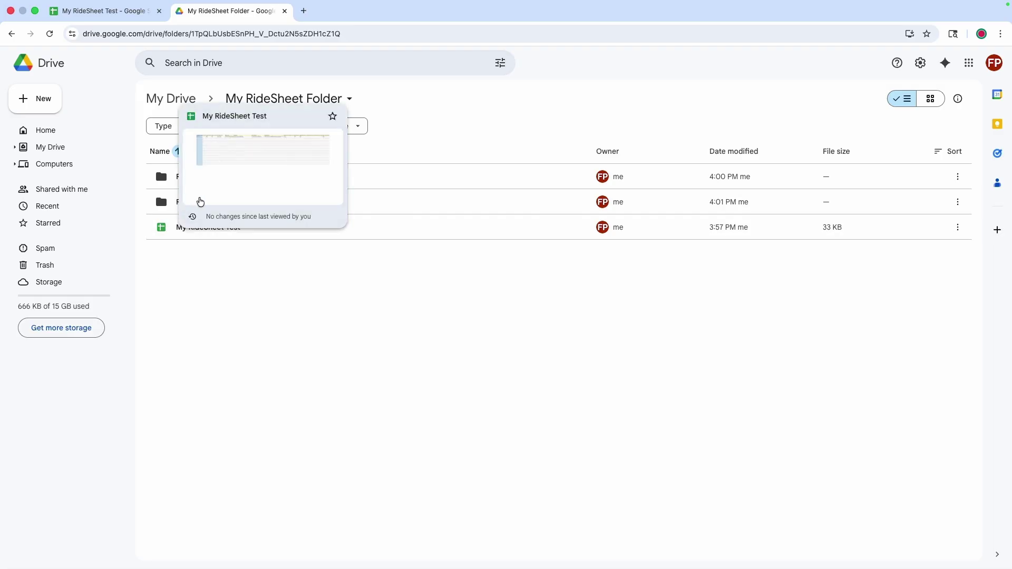
{"action": "double_click", "coordinate": [185, 201]}
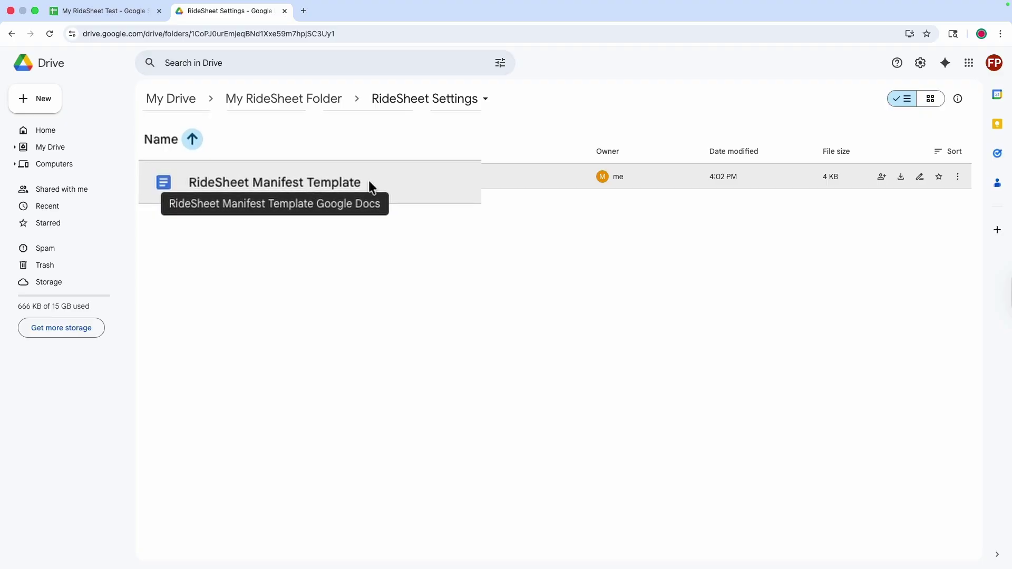
{"action": "double_click", "coordinate": [243, 182]}
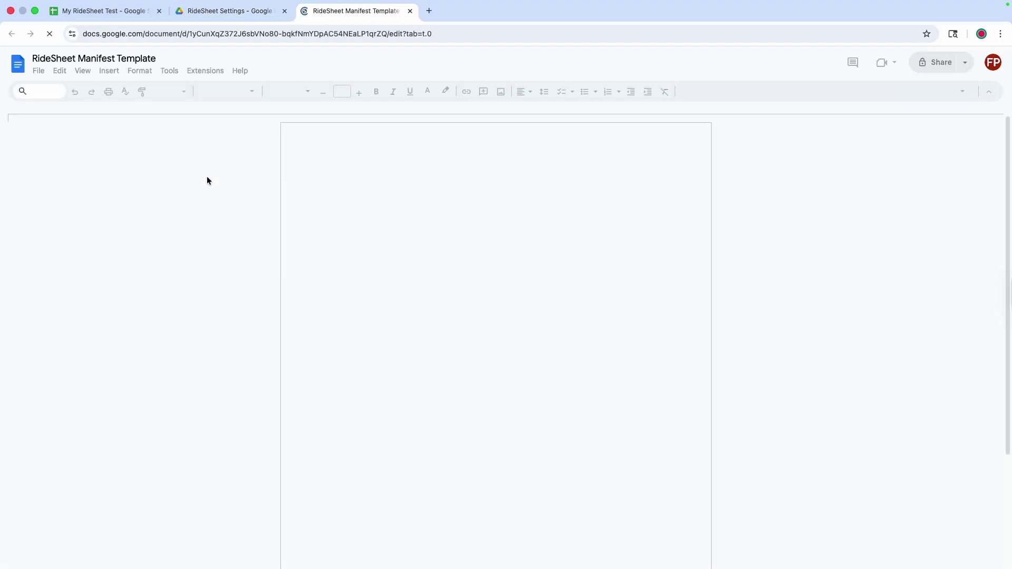
{"action": "scroll", "coordinate": [421, 371], "scroll_direction": "down", "scroll_amount": 10}
{"action": "scroll", "coordinate": [422, 371], "scroll_direction": "down", "scroll_amount": 8}
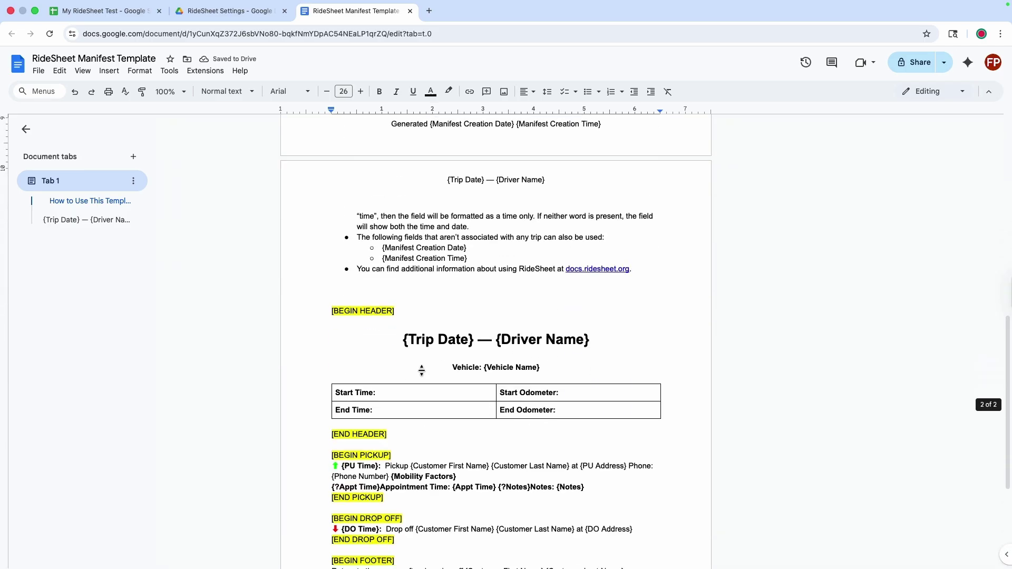
{"action": "scroll", "coordinate": [421, 371], "scroll_direction": "up", "scroll_amount": 12}
{"action": "scroll", "coordinate": [421, 371], "scroll_direction": "up", "scroll_amount": 2}
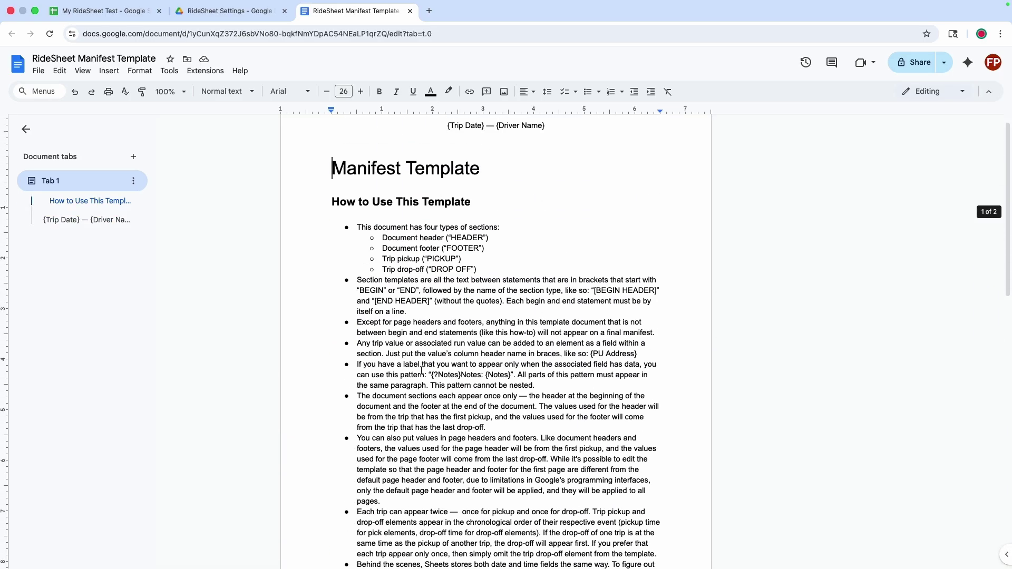
{"action": "scroll", "coordinate": [421, 371], "scroll_direction": "down", "scroll_amount": 8}
{"action": "key", "text": "ctrl+w"}
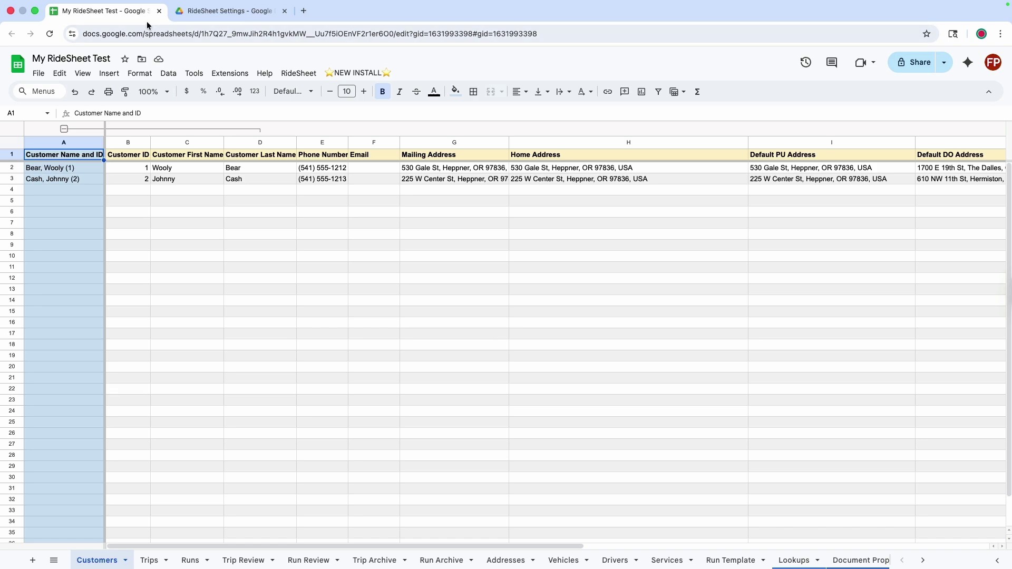
{"action": "left_click", "coordinate": [50, 35]}
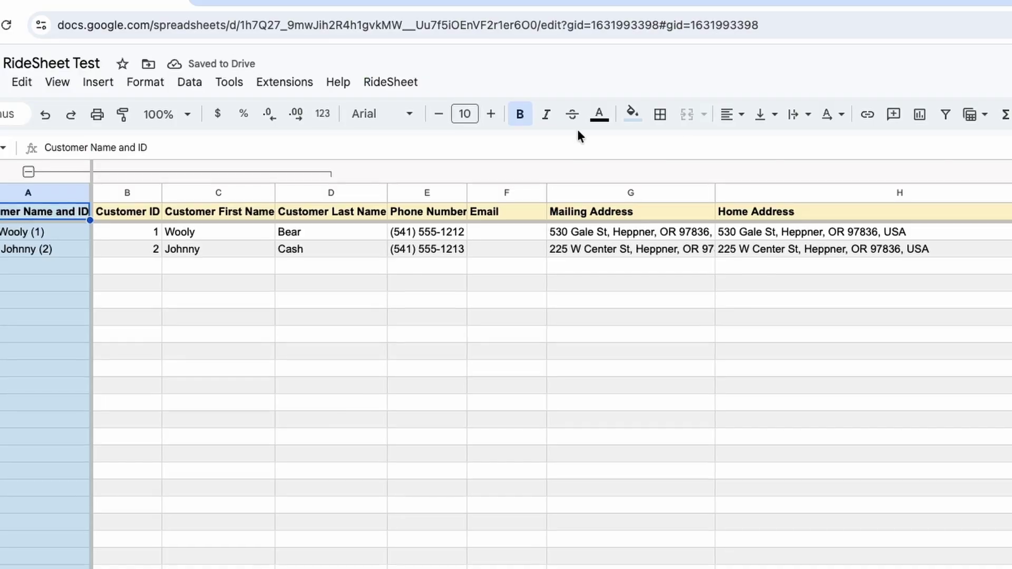
{"action": "left_click", "coordinate": [402, 85]}
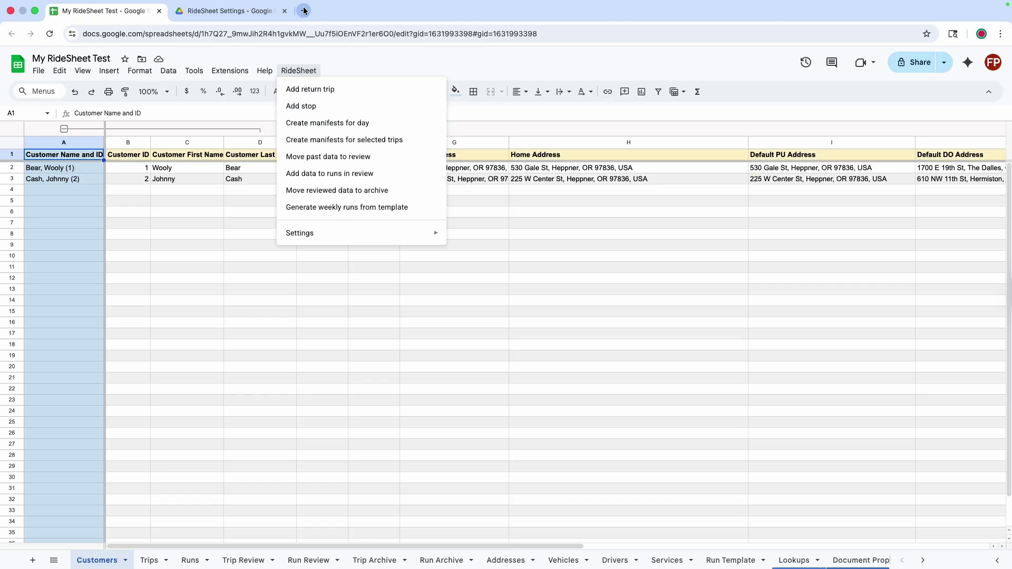
{"action": "left_click", "coordinate": [303, 10]}
{"action": "type", "text": "https://docs.ridesheet.org"}
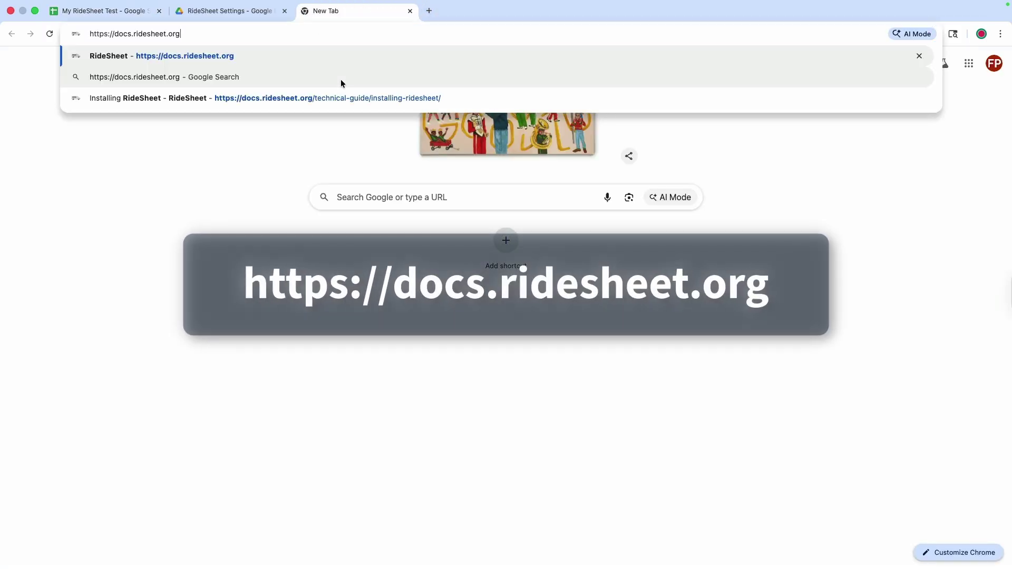
Load docs.ridesheet.org, read the RideSheet Permissions page, then view Privacy Policy and Terms of Service.
{"action": "key", "text": "Return"}
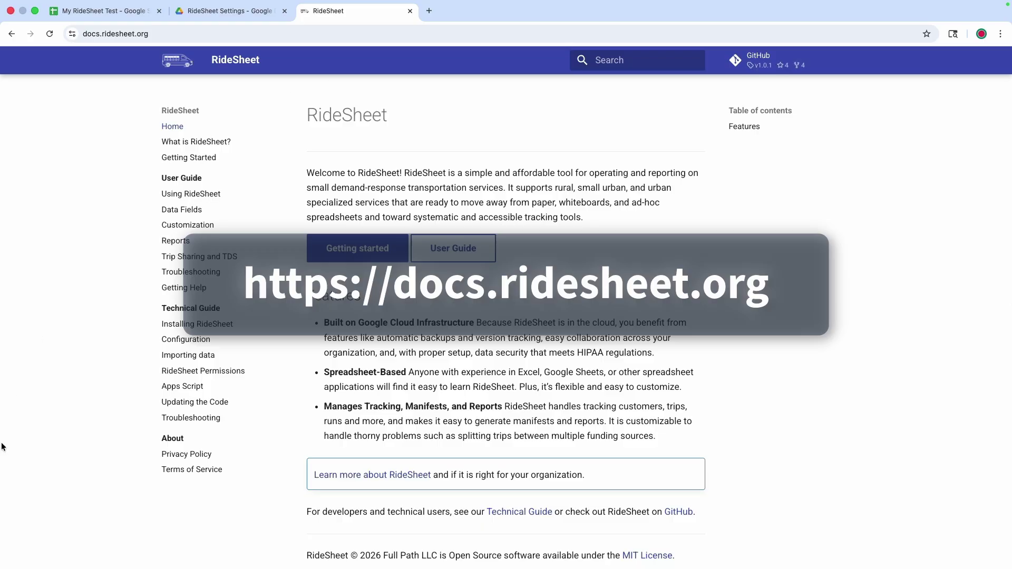
{"action": "left_click", "coordinate": [200, 371]}
{"action": "scroll", "coordinate": [467, 390], "scroll_direction": "down", "scroll_amount": 5}
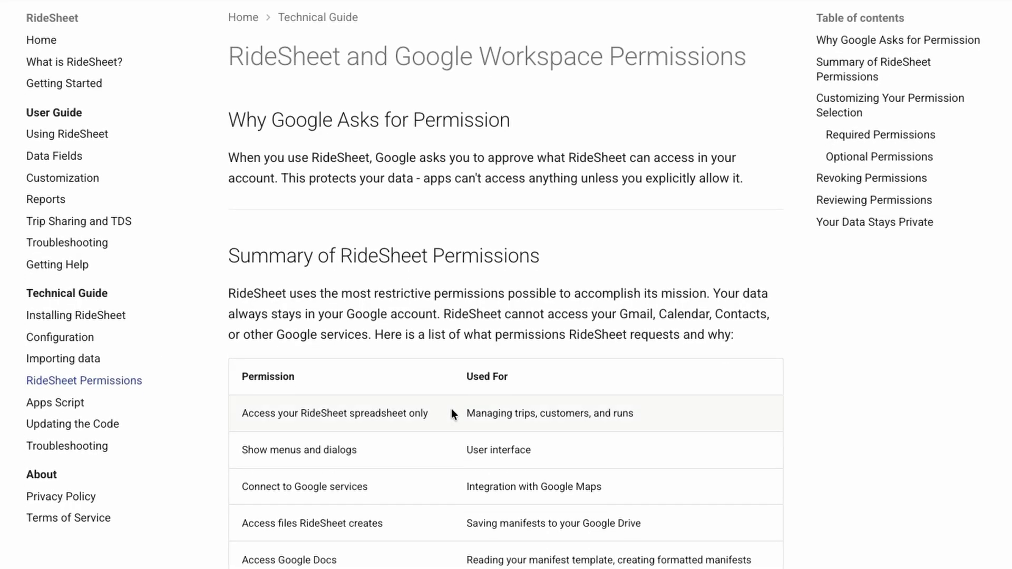
{"action": "scroll", "coordinate": [451, 409], "scroll_direction": "down", "scroll_amount": 15}
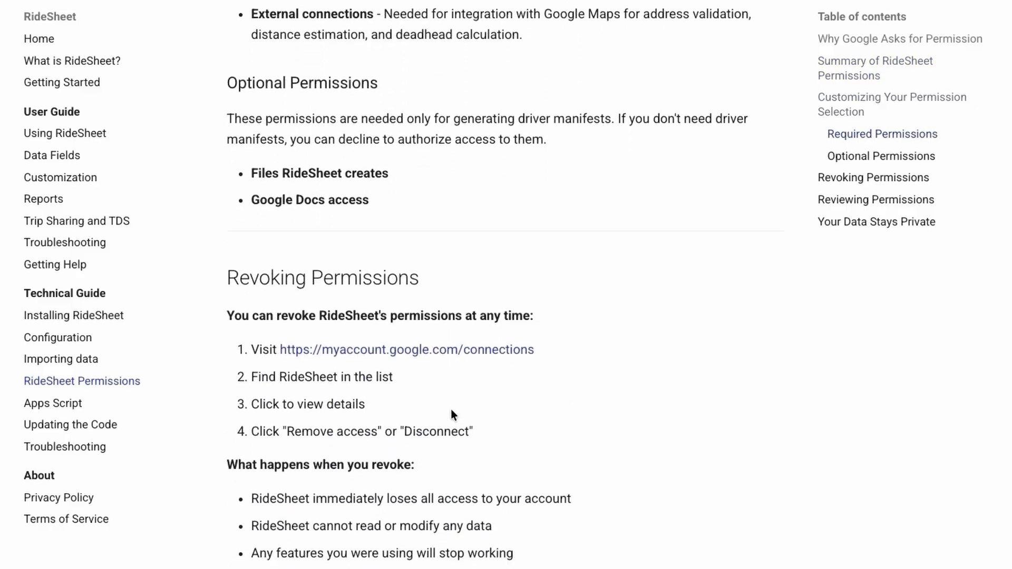
{"action": "scroll", "coordinate": [451, 409], "scroll_direction": "down", "scroll_amount": 5}
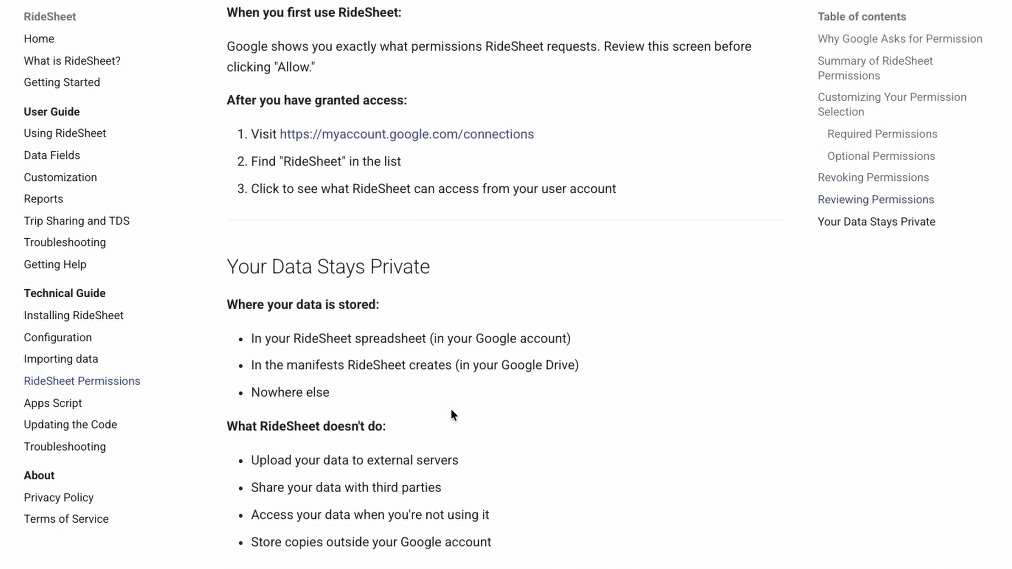
{"action": "scroll", "coordinate": [451, 409], "scroll_direction": "up", "scroll_amount": 12}
{"action": "scroll", "coordinate": [451, 410], "scroll_direction": "up", "scroll_amount": 10}
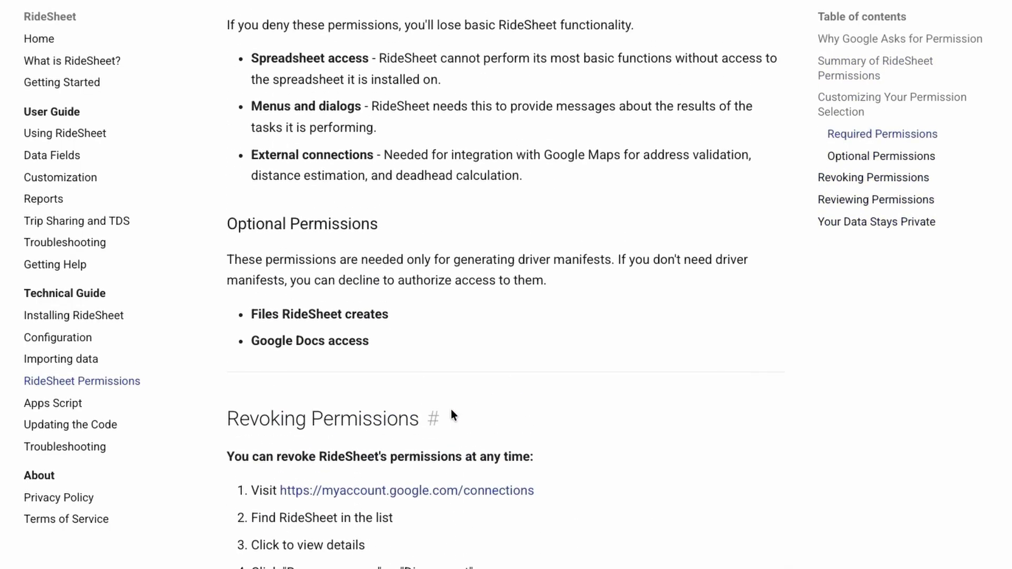
{"action": "scroll", "coordinate": [451, 409], "scroll_direction": "up", "scroll_amount": 4}
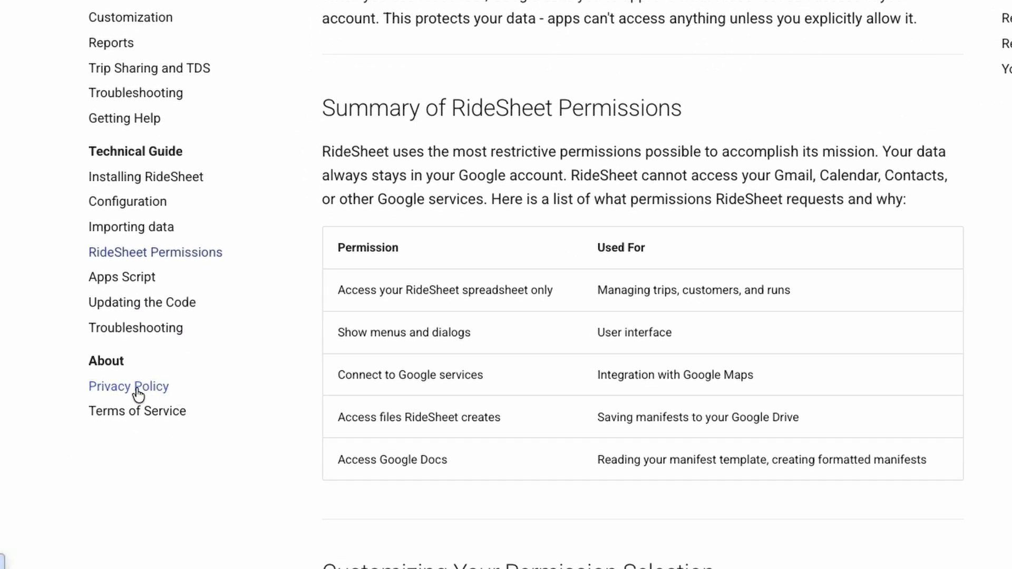
{"action": "left_click", "coordinate": [136, 387]}
{"action": "left_click", "coordinate": [153, 410]}
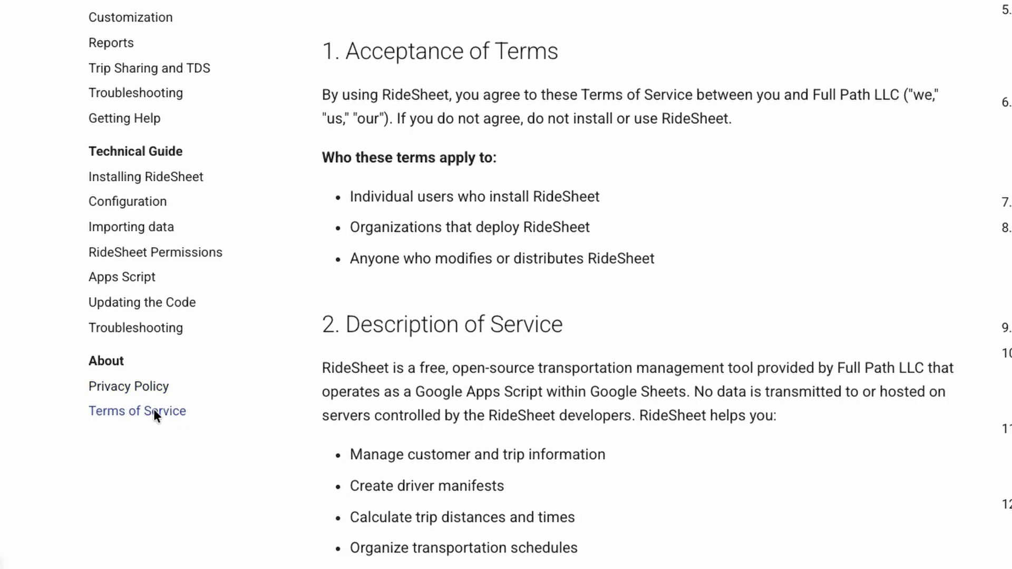